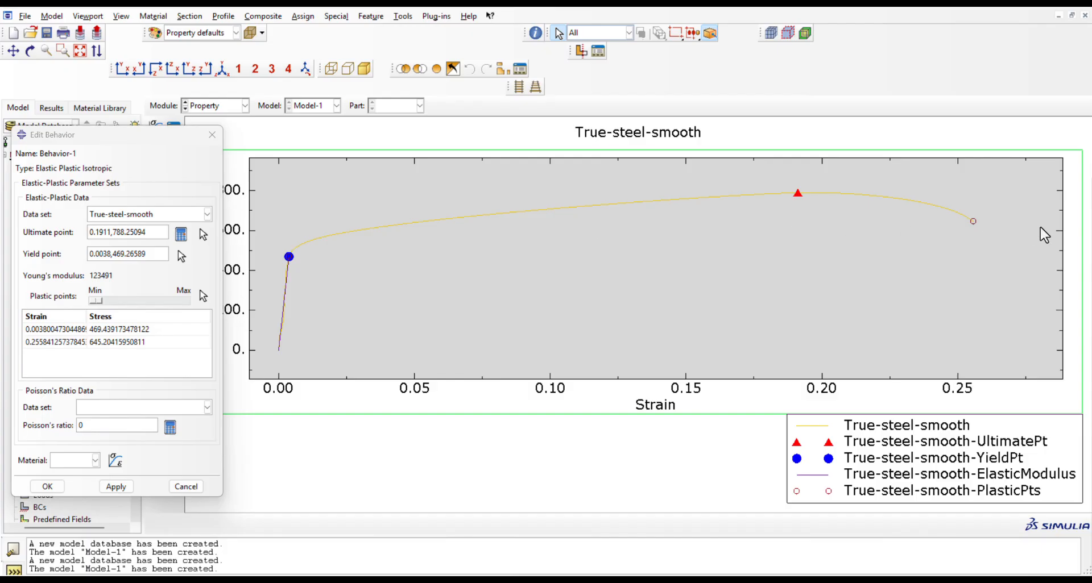
- Increase the number of plastic points on the True-steel-smooth curve of the elastic-plastic behavior
drag(95, 300, 121, 300)
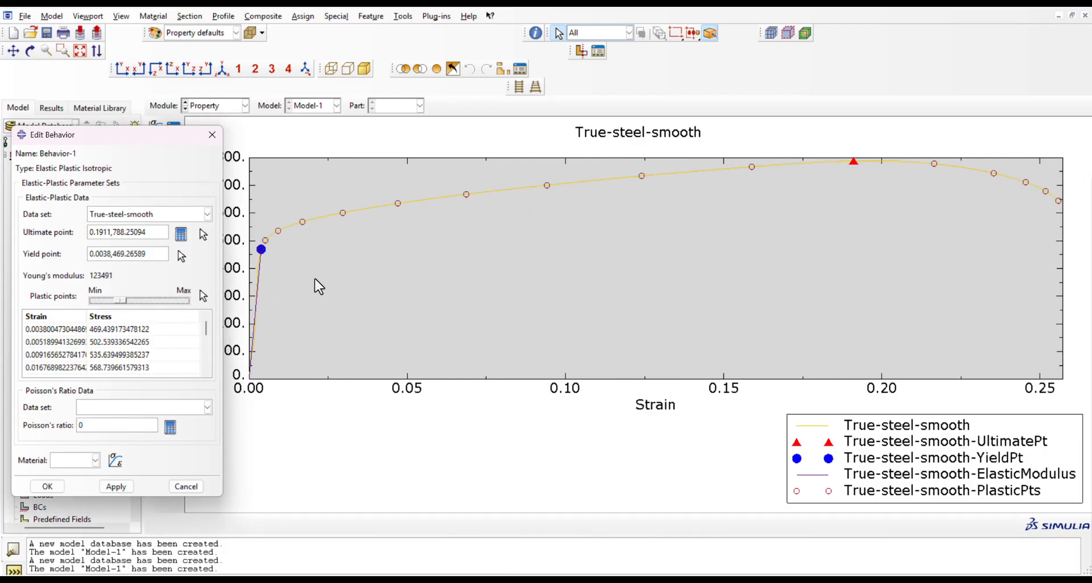
scroll(354, 284, up, 1)
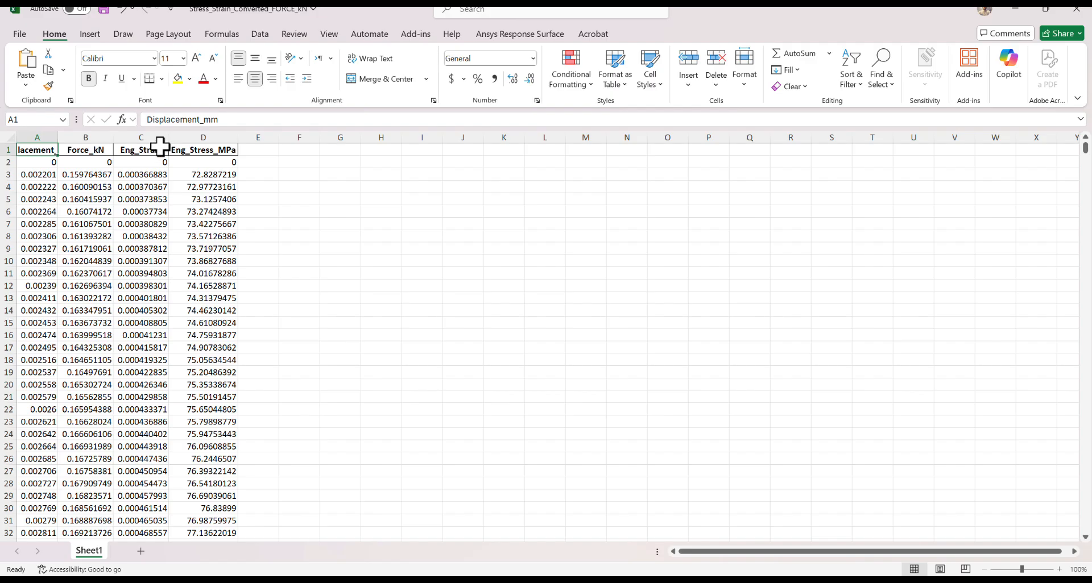
- Select the Eng_Strain and Eng_Stress_MPa columns in the Excel worksheet
click(156, 134)
shift+click(202, 134)
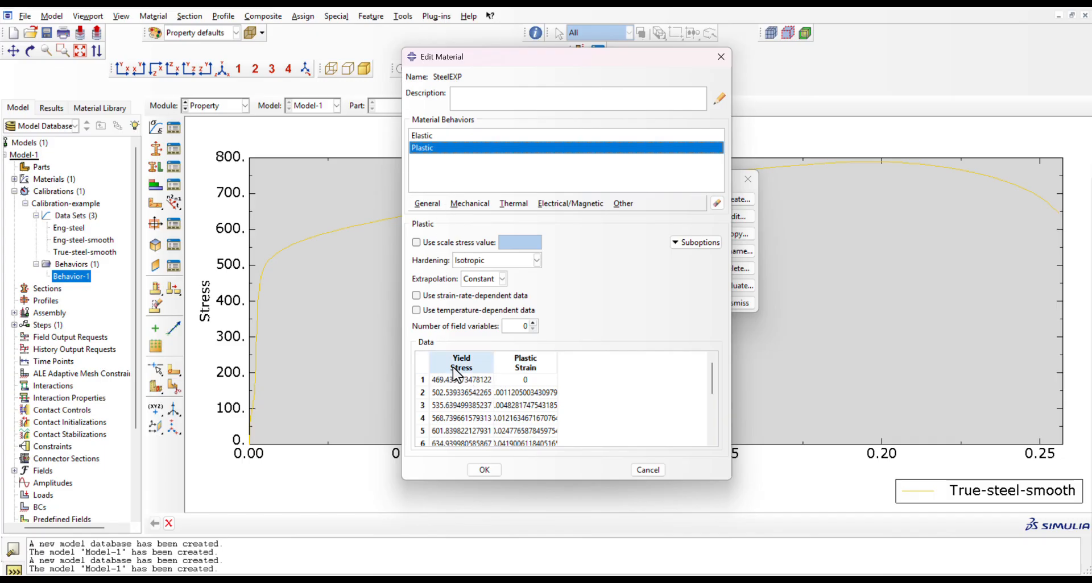
key(ctrl+v)
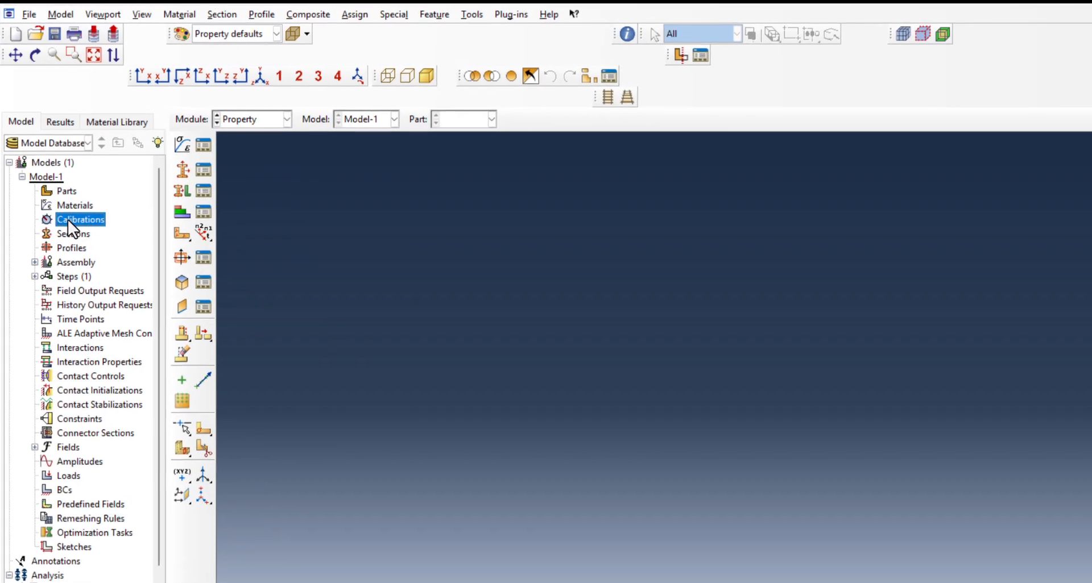
- Create a new calibration named Calibration-example in Model-1
right_click(59, 193)
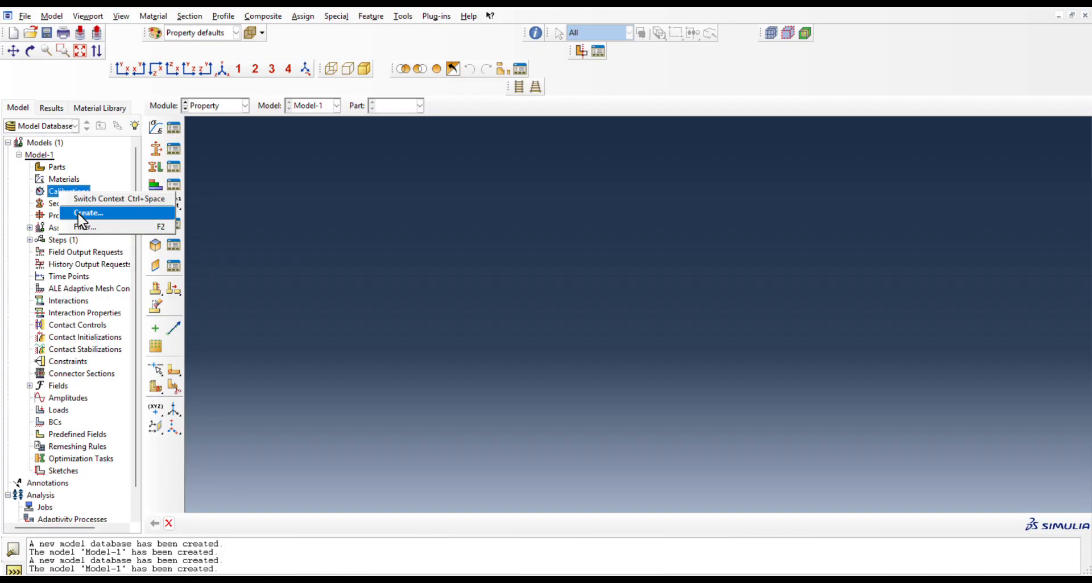
click(114, 273)
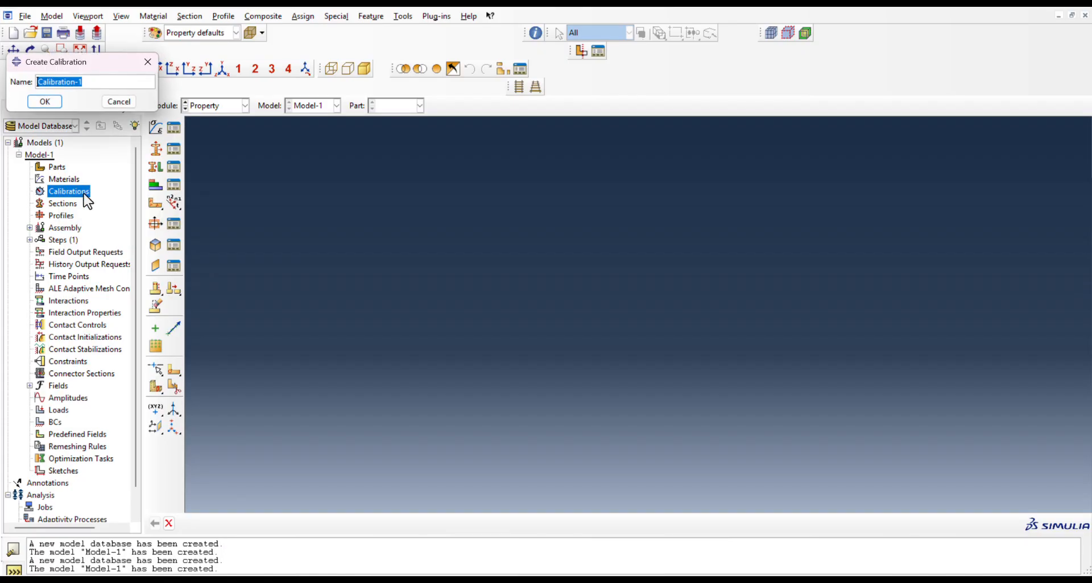
click(81, 82)
key(Return)
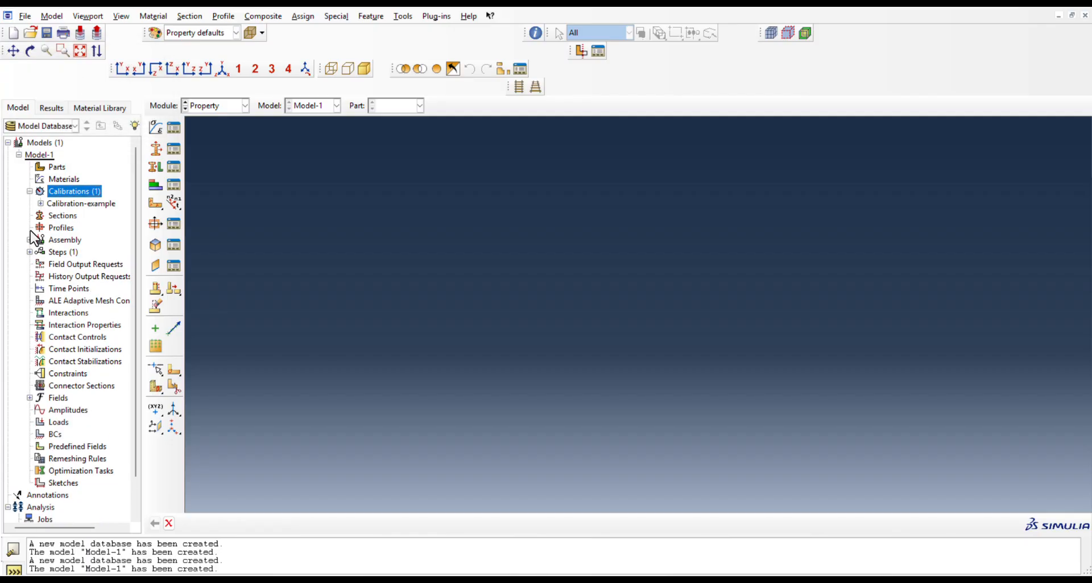
- Expand Calibration-example and start creating a new data set in it
click(41, 204)
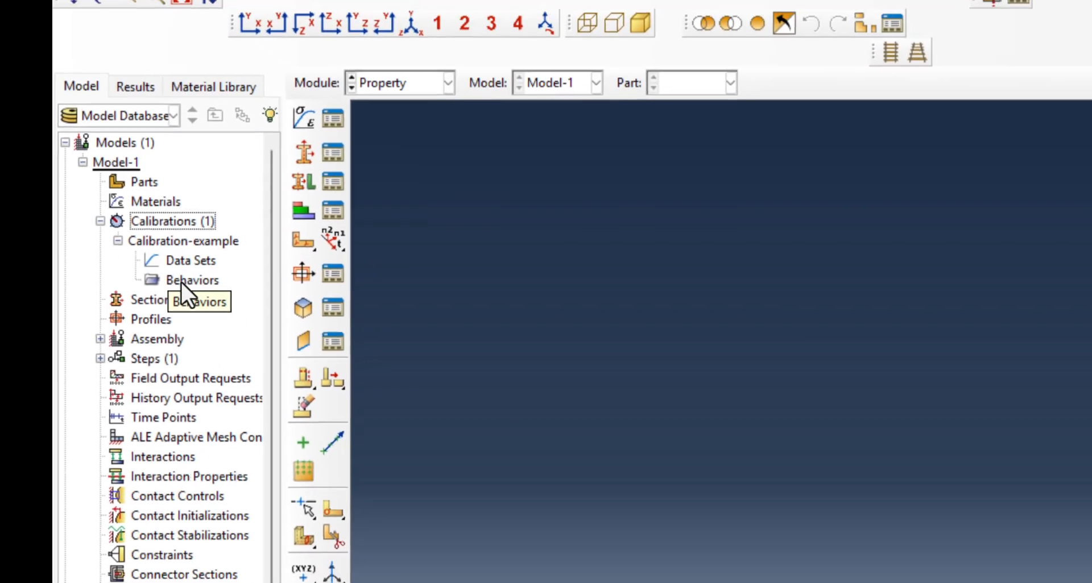
click(153, 257)
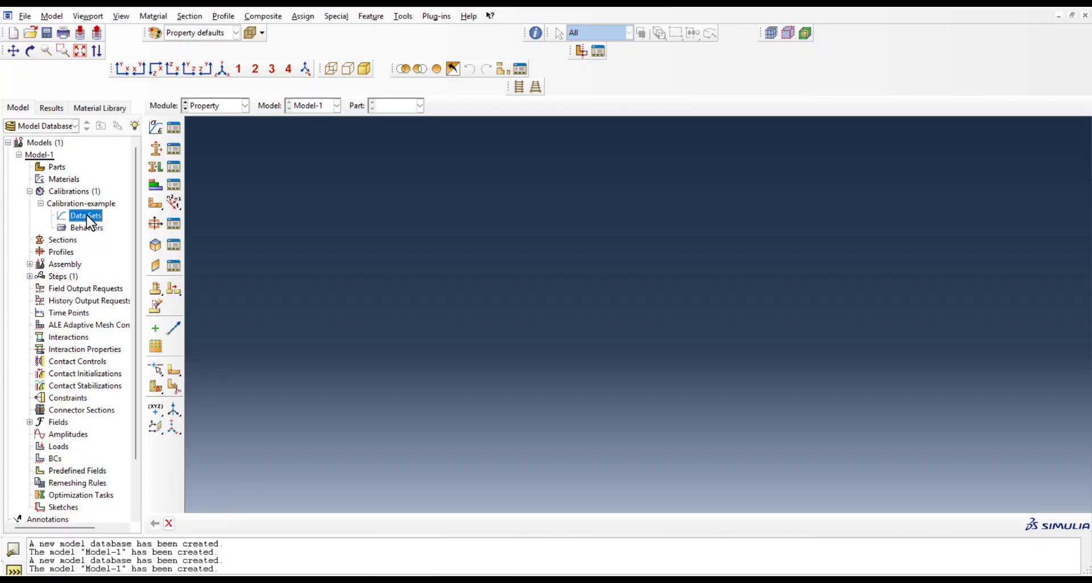
right_click(87, 215)
click(105, 232)
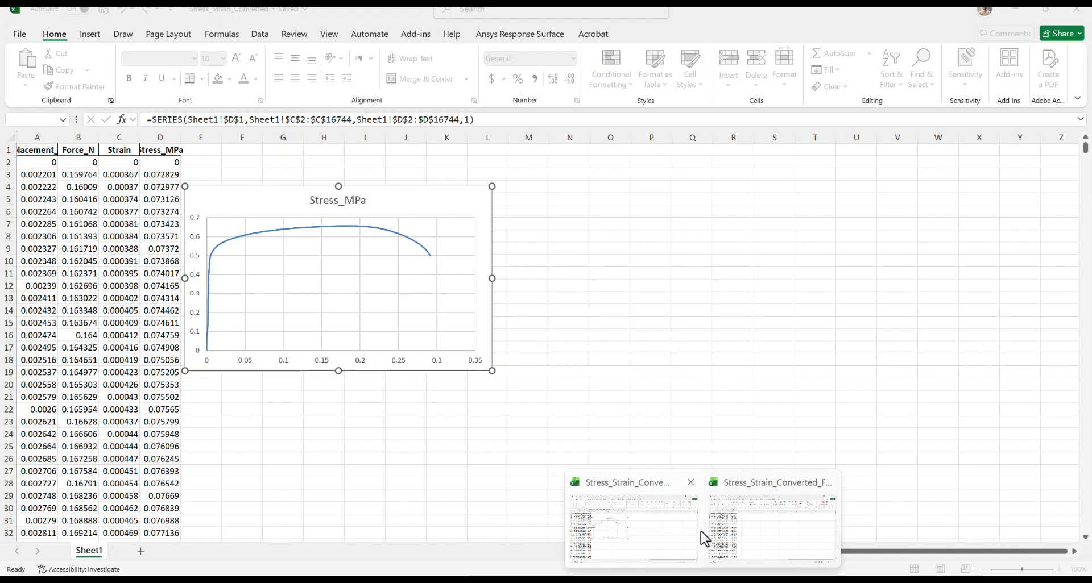
- Copy the Eng_Strain and Eng_Stress_MPa columns from the Stress_Strain_Converted_FORCE_kN workbook in Excel
click(731, 531)
drag(156, 135, 200, 137)
right_click(183, 176)
click(195, 224)
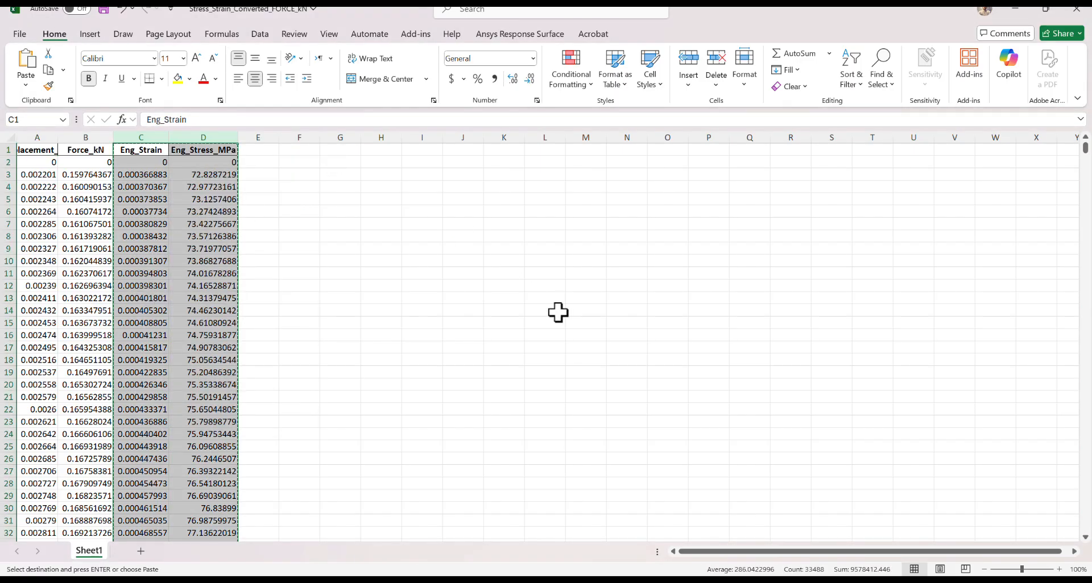
- Switch back to Abaqus/CAE and paste the copied strain and stress data into the new data set's table
key(alt+Tab)
right_click(281, 232)
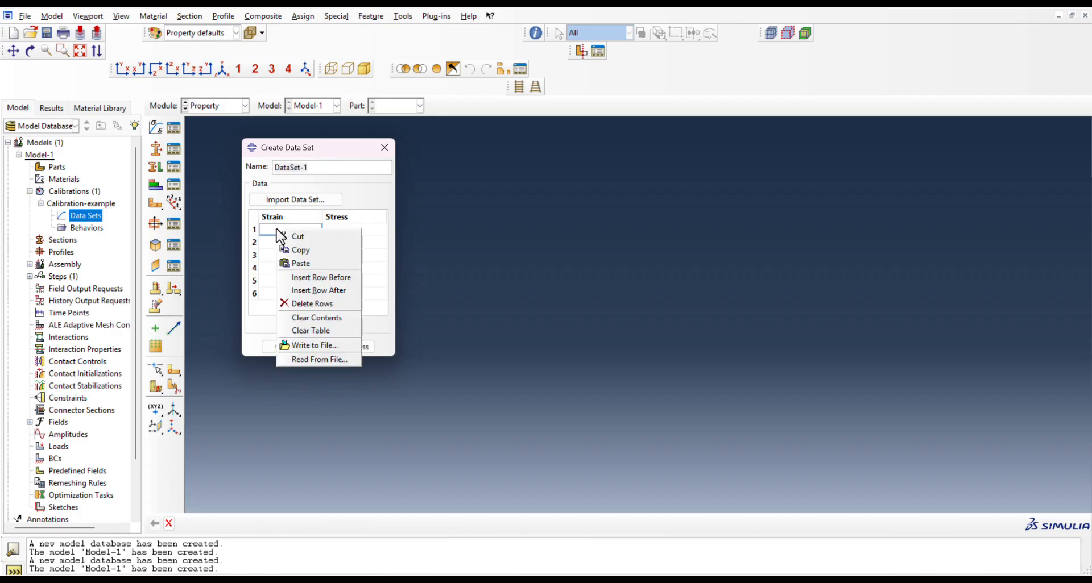
click(305, 261)
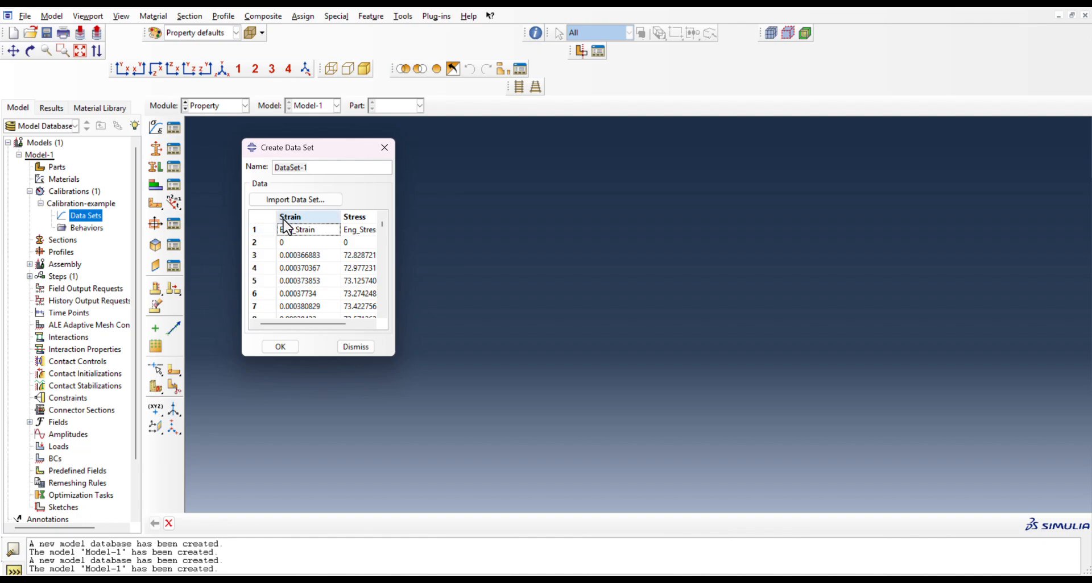
- Delete the header row from the pasted table, check the data down to the last row, and create the data set
click(261, 230)
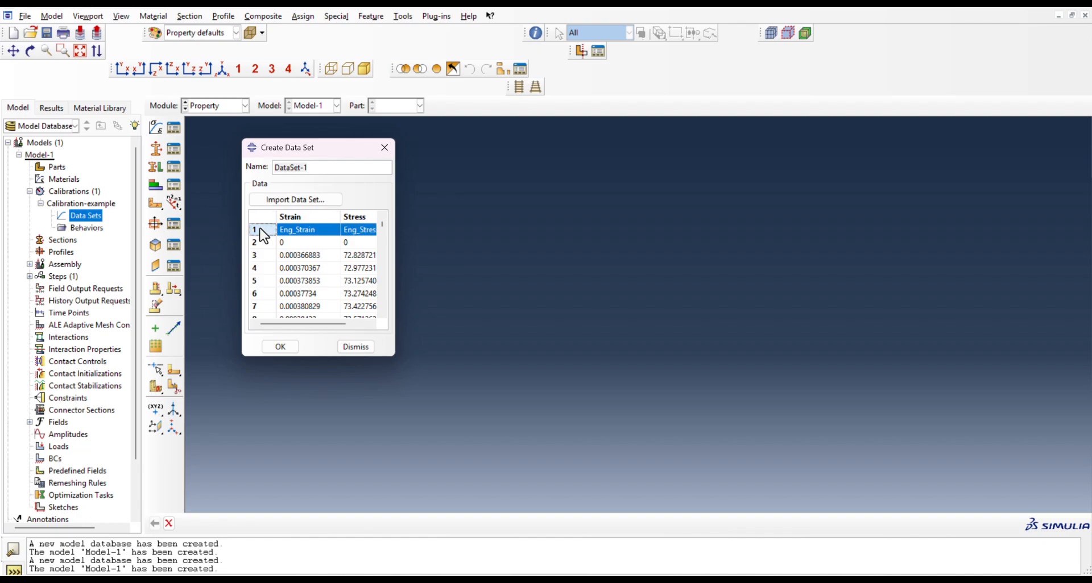
right_click(302, 230)
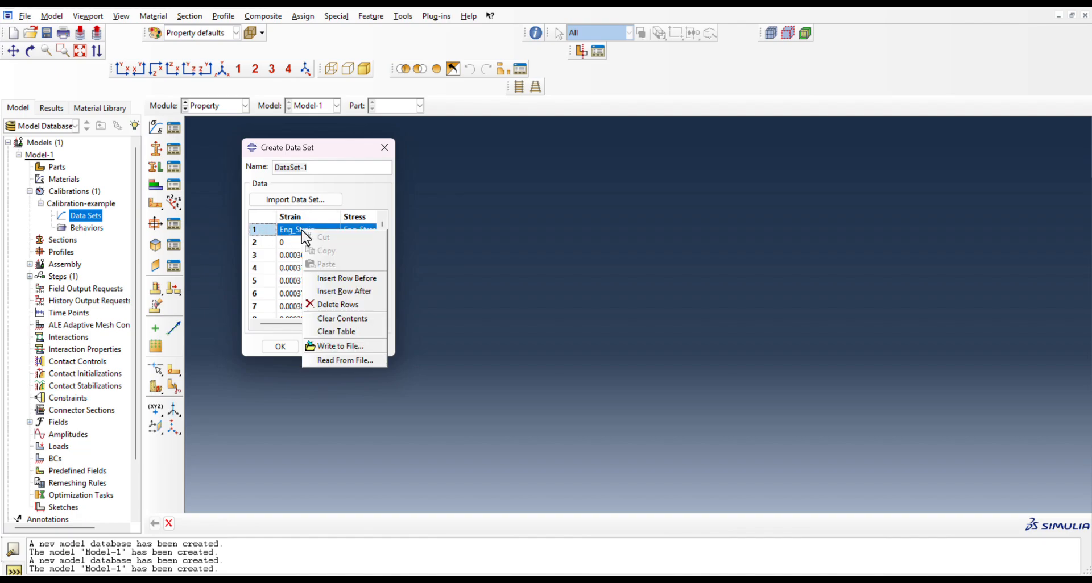
click(338, 304)
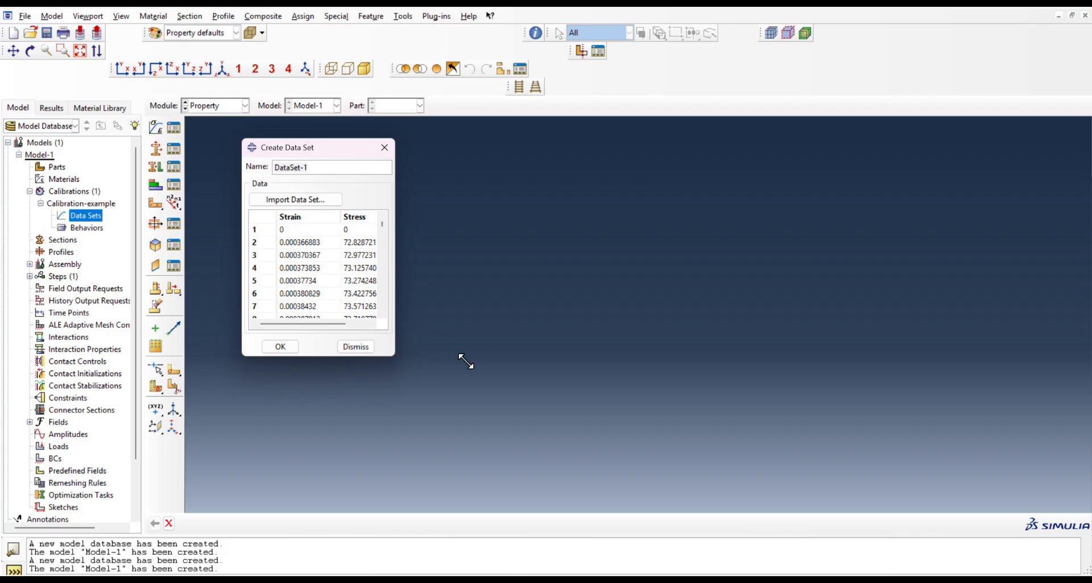
drag(465, 361, 565, 508)
scroll(512, 238, down, 20)
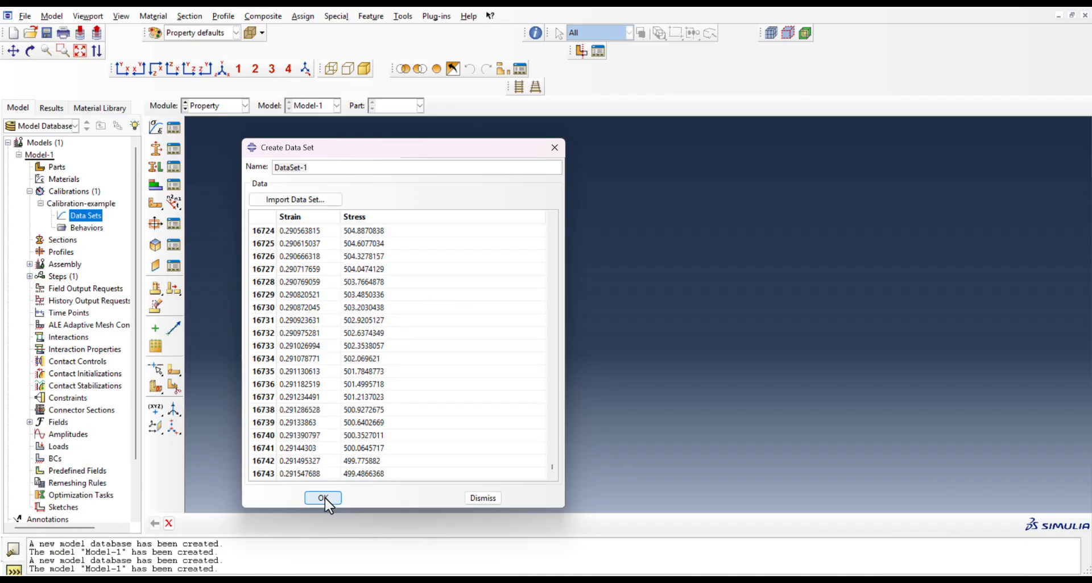
click(326, 498)
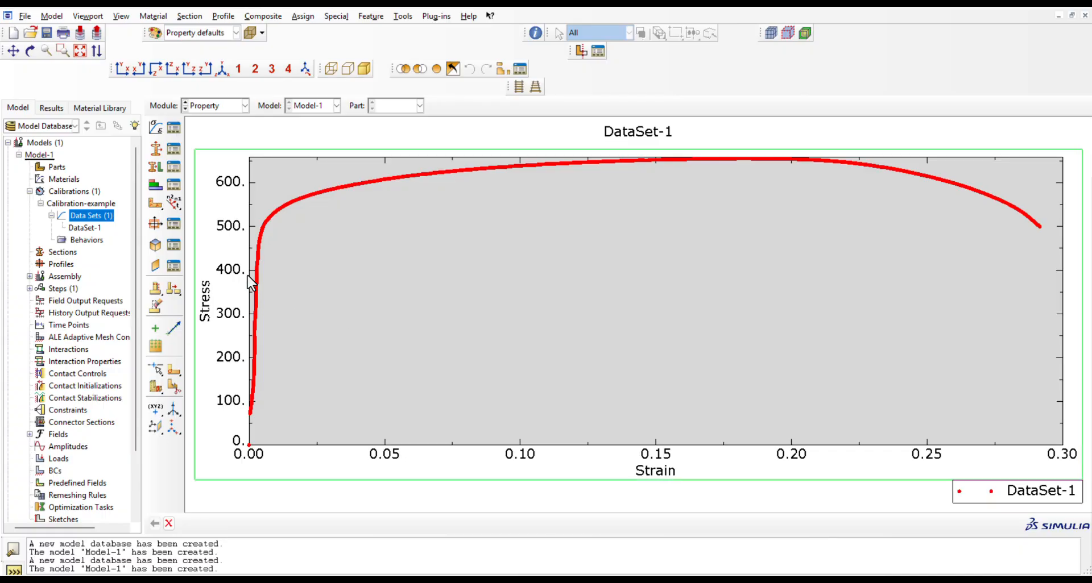
- Rename the DataSet-1 data set to Eng-steel and display its curve
right_click(79, 227)
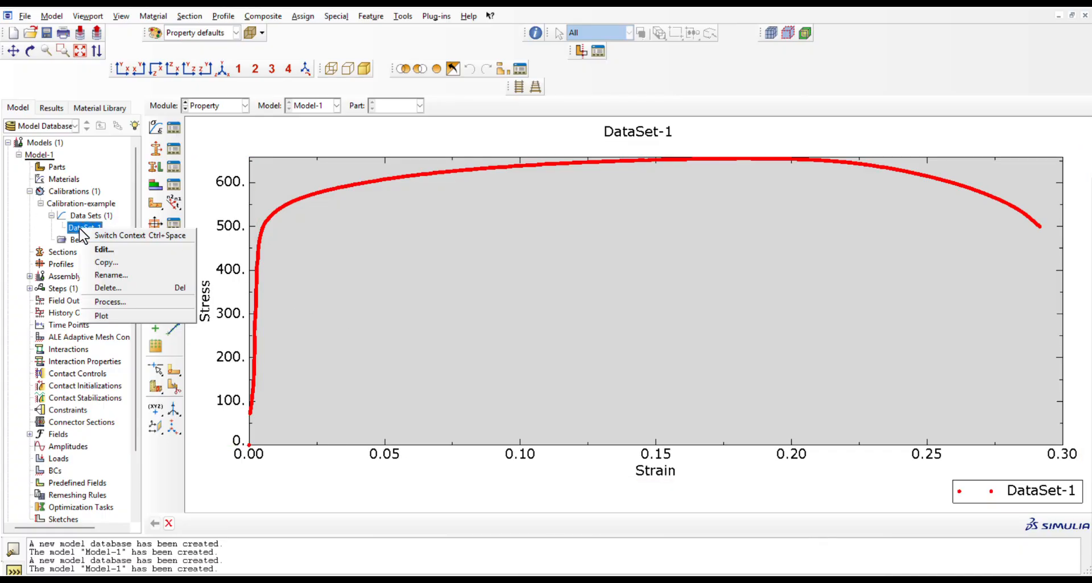
click(105, 276)
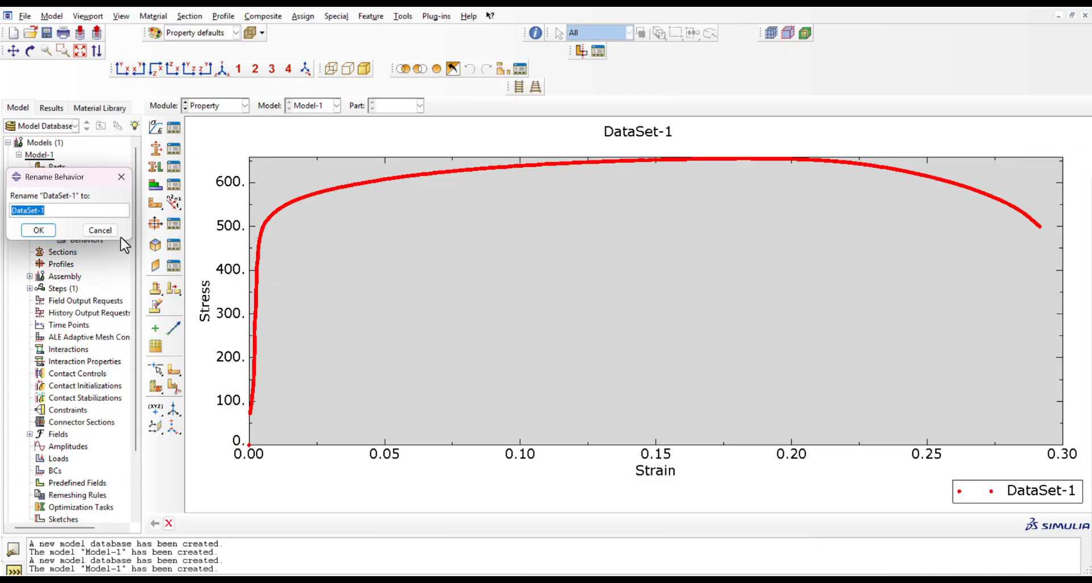
text(Eng-ss)
key(BackSpace)
key(BackSpace)
text(steel)
click(38, 230)
click(74, 229)
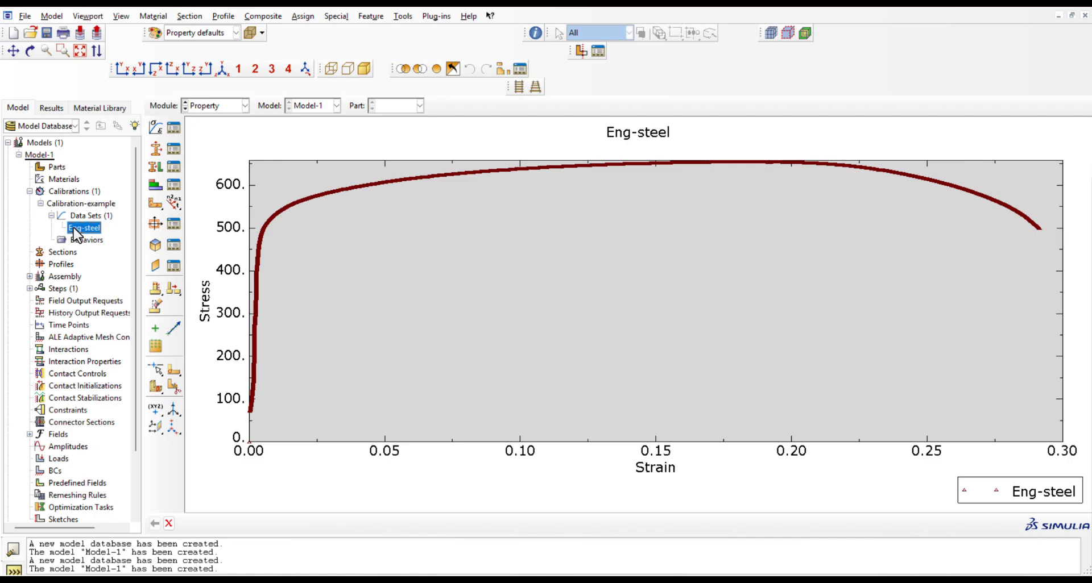
- Start processing the Eng-steel data set with the Smooth operation
right_click(75, 231)
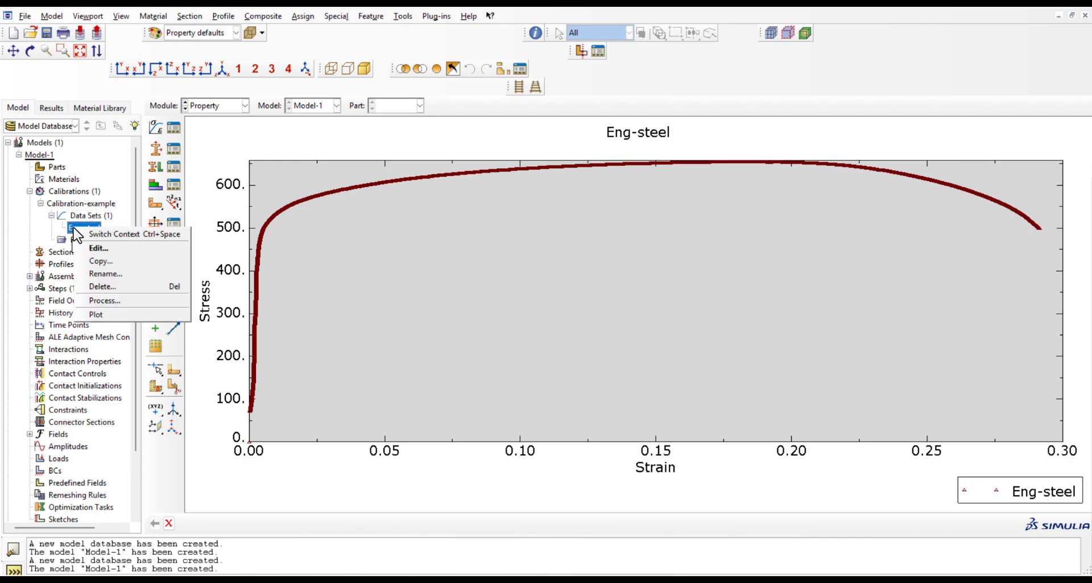
click(138, 304)
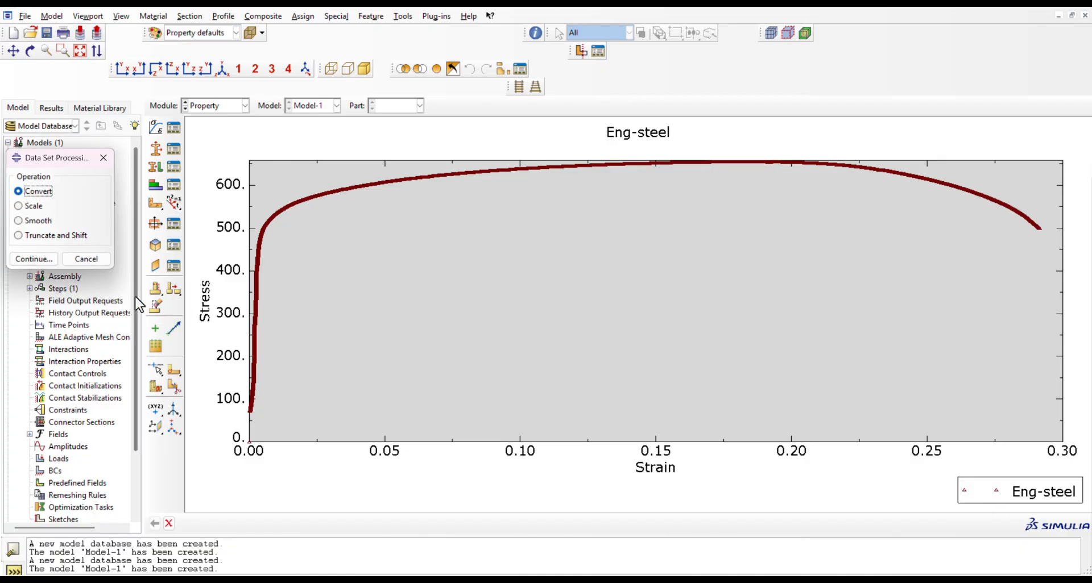
drag(38, 166, 95, 159)
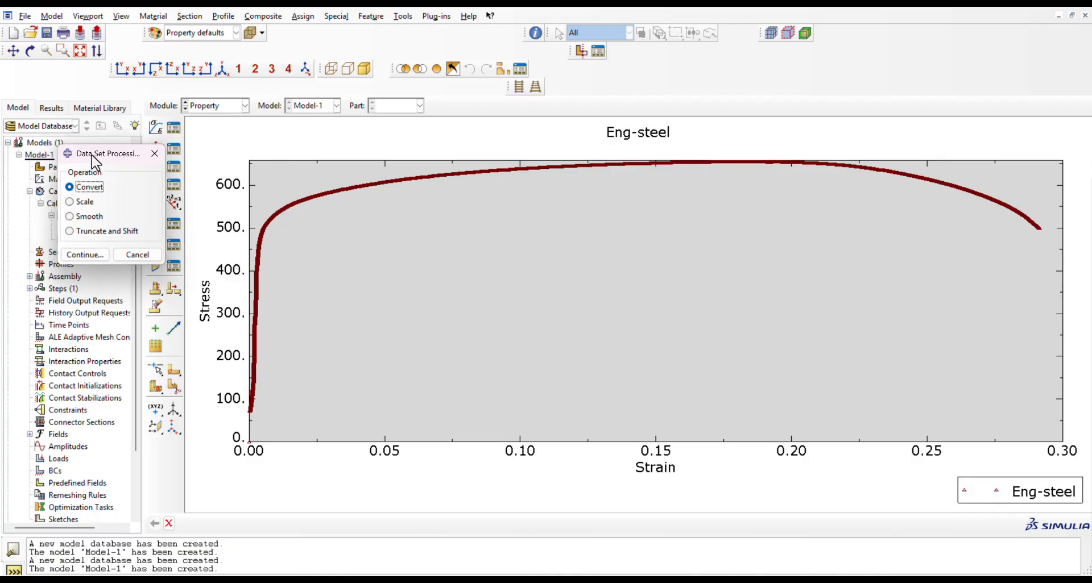
click(93, 199)
click(97, 214)
click(103, 228)
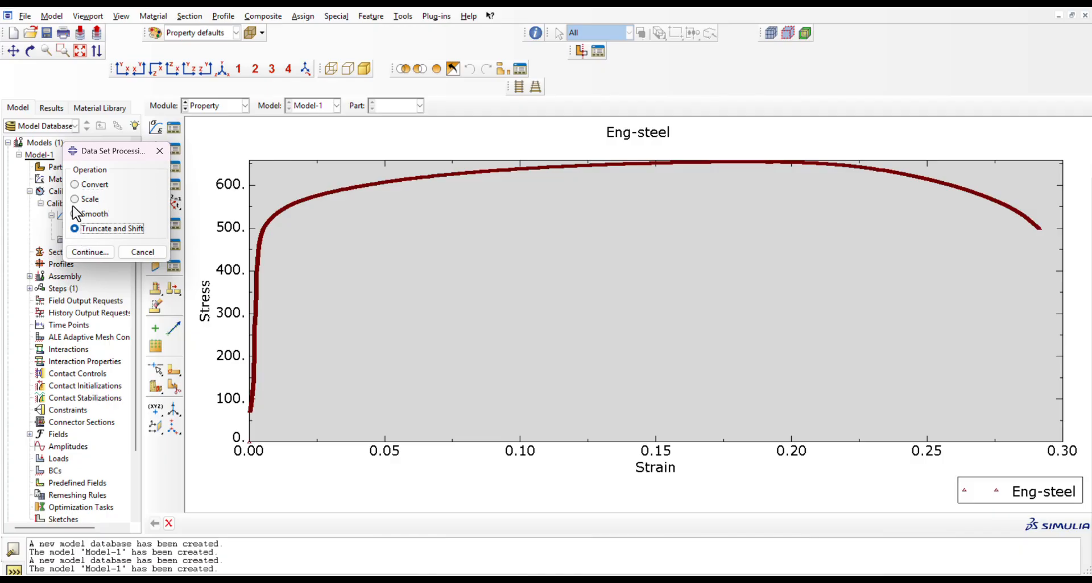
click(77, 199)
click(88, 214)
click(89, 251)
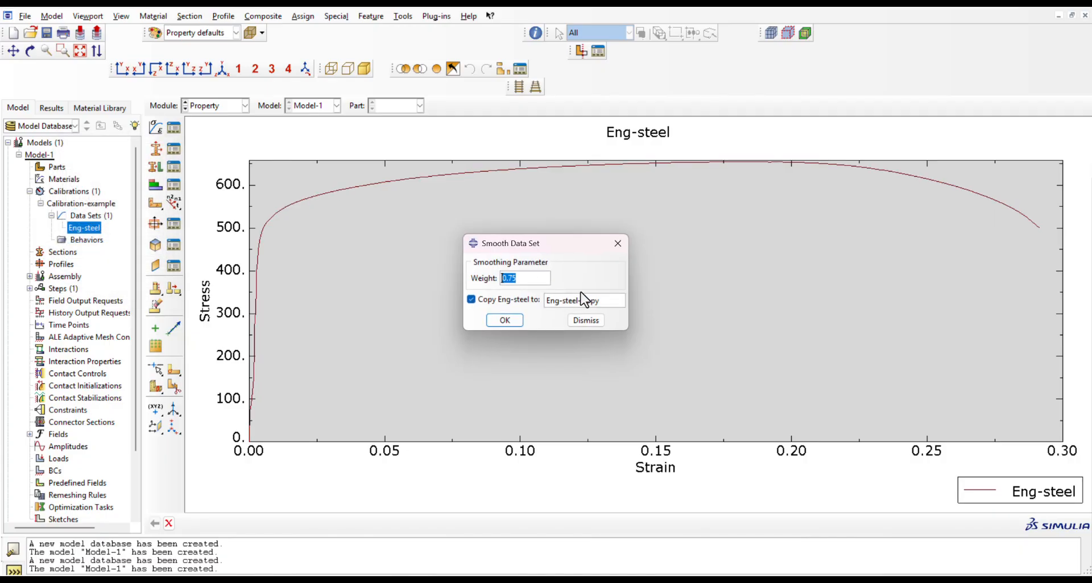
- Smooth the Eng-steel data into a copy named Eng-steel-smooth
double_click(515, 278)
click(613, 302)
drag(612, 302, 587, 301)
click(500, 320)
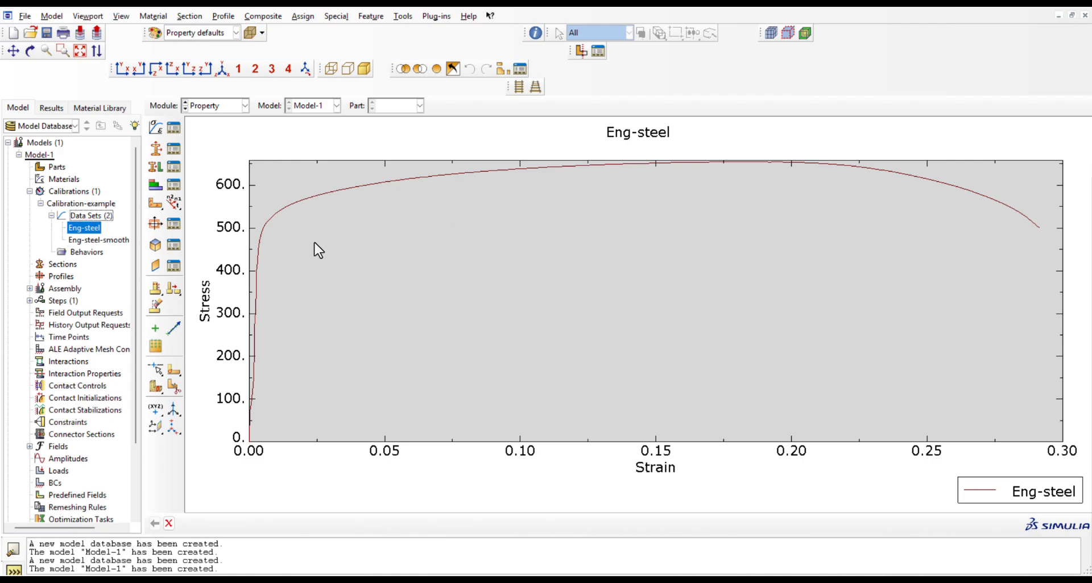
- Examine the Scale operation's data set types, scale factors and table for Eng-steel-smooth, and close it without scaling
click(94, 240)
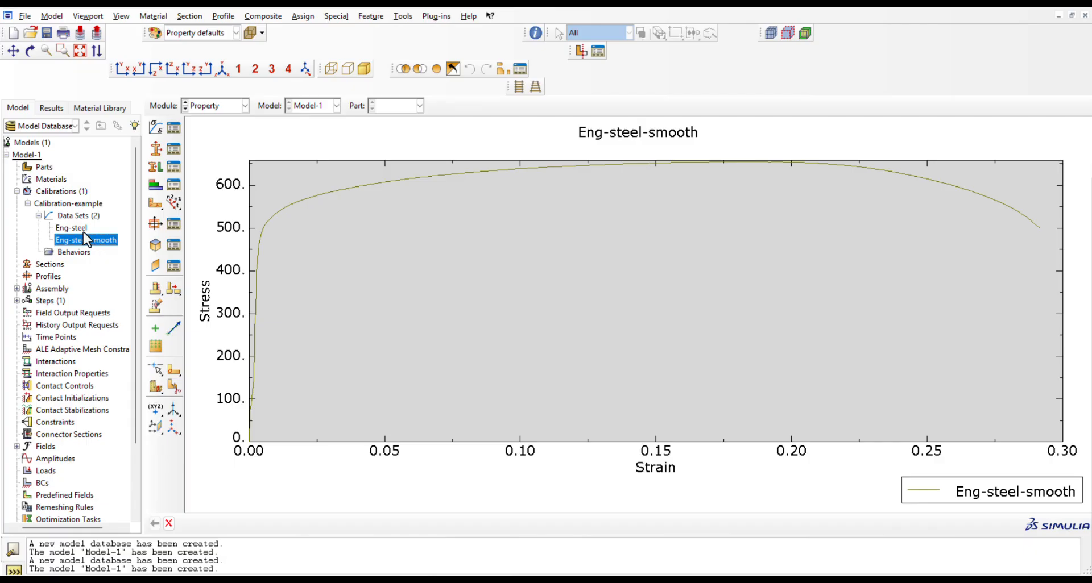
right_click(85, 238)
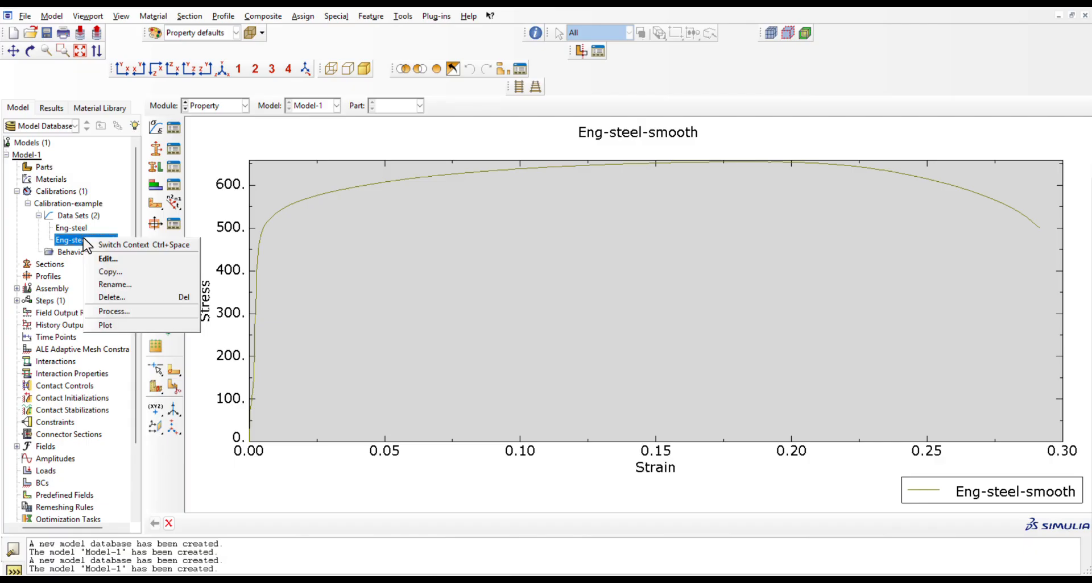
click(128, 311)
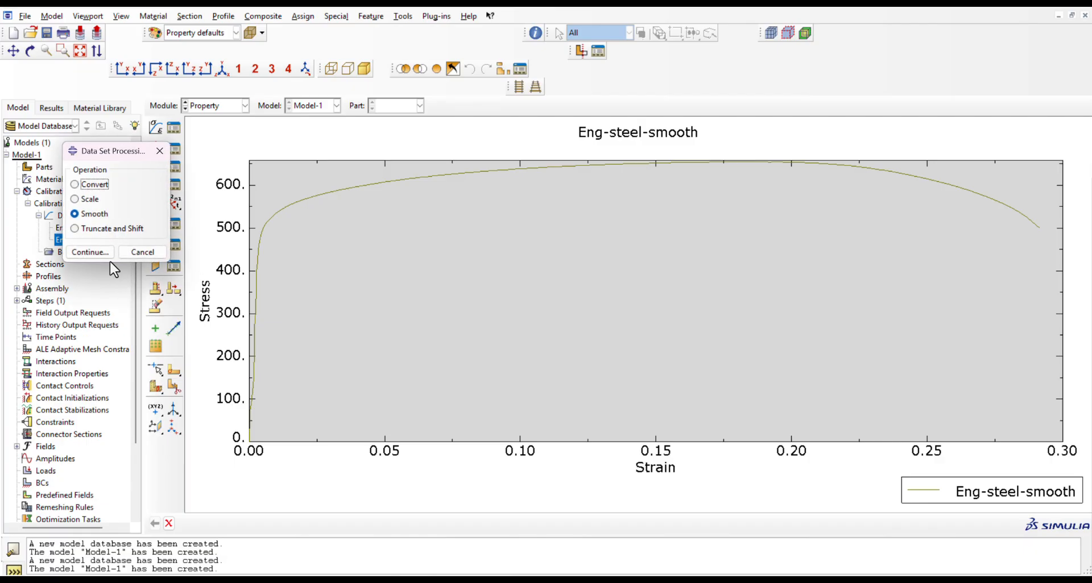
click(86, 199)
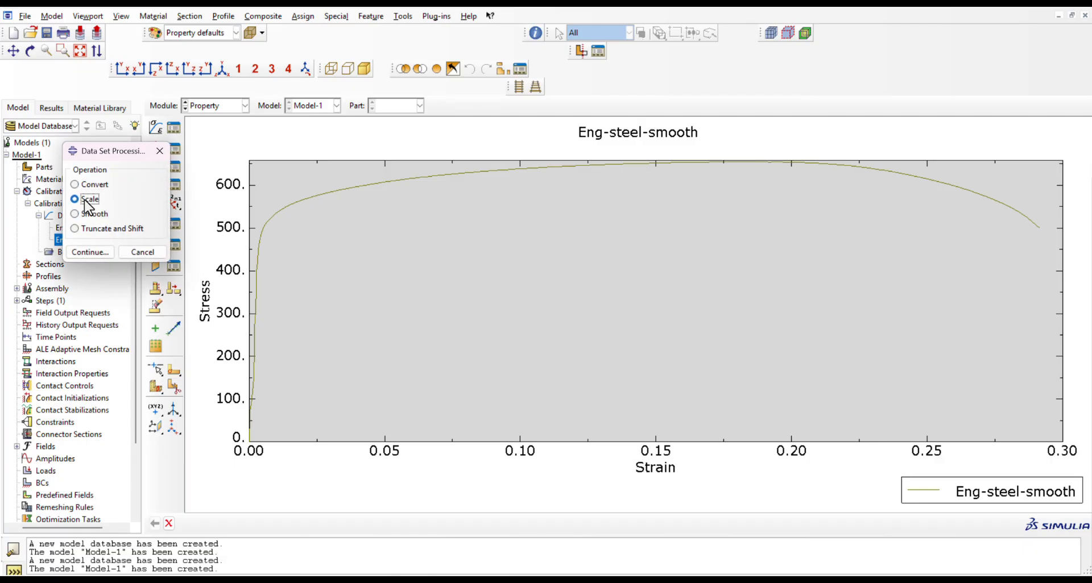
click(91, 252)
click(536, 202)
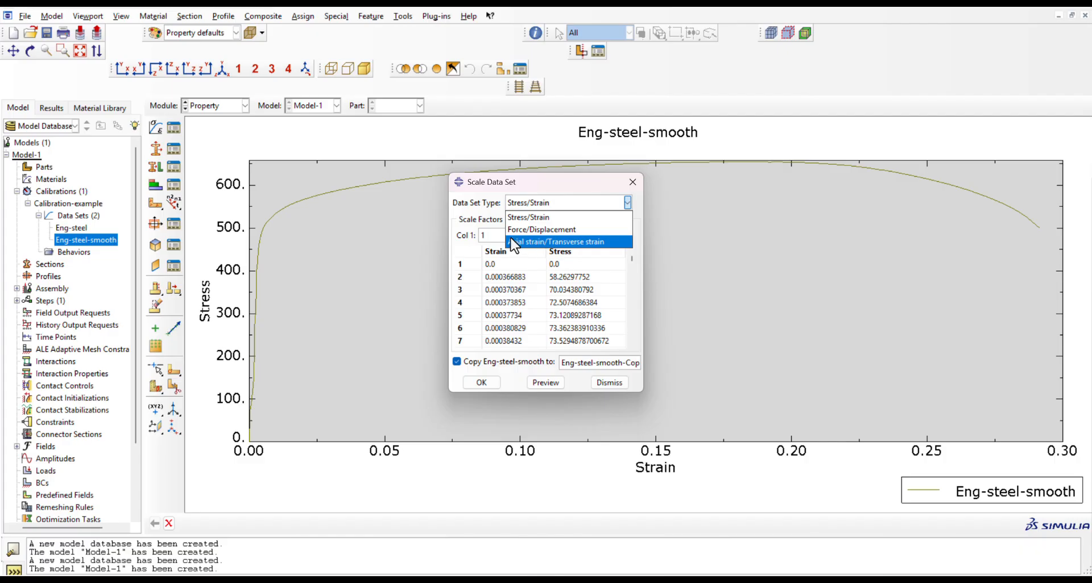
click(495, 217)
scroll(526, 320, down, 9)
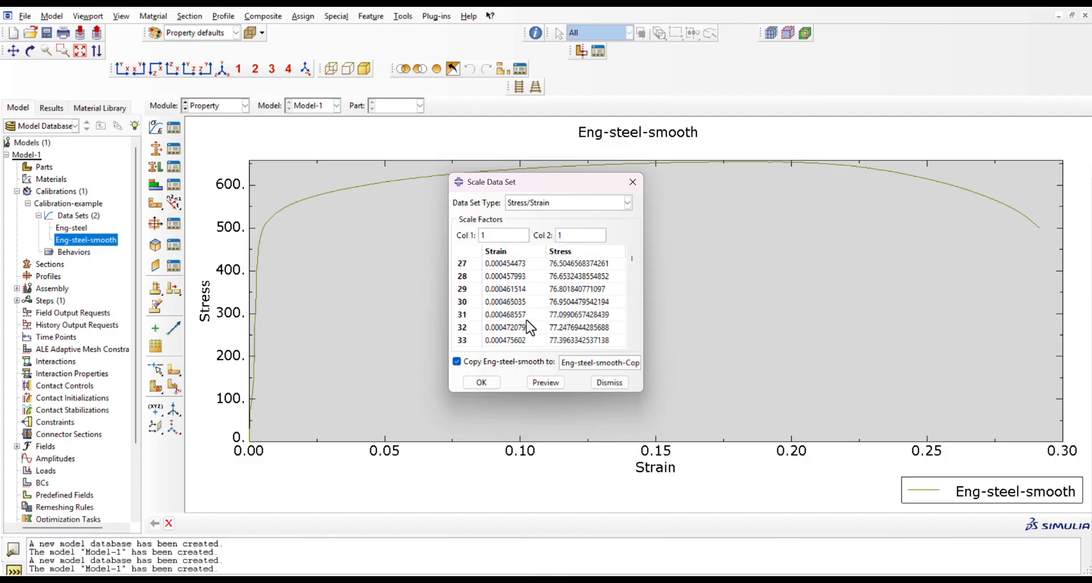
scroll(526, 320, down, 20)
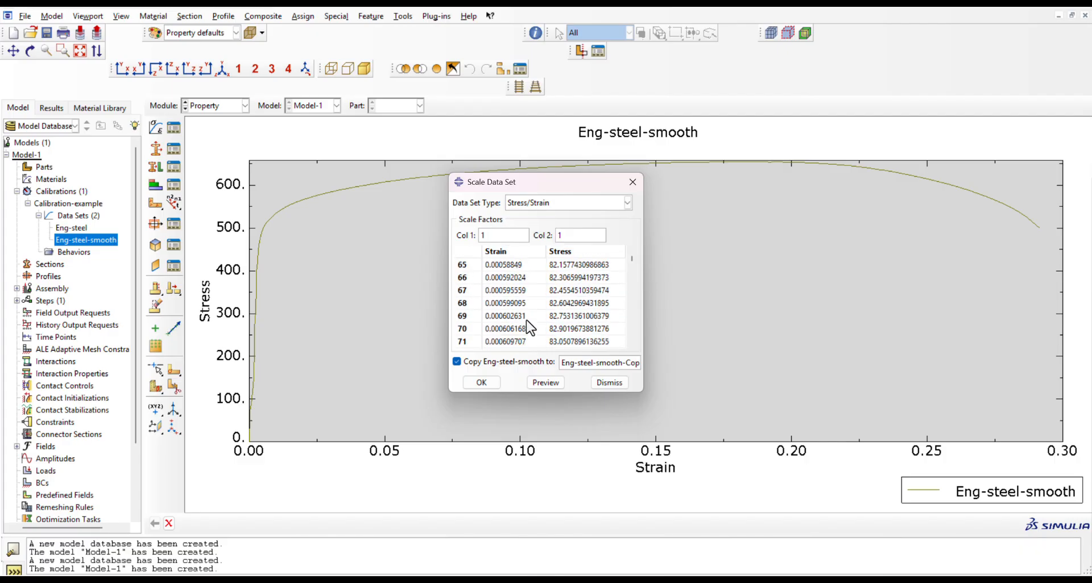
click(607, 383)
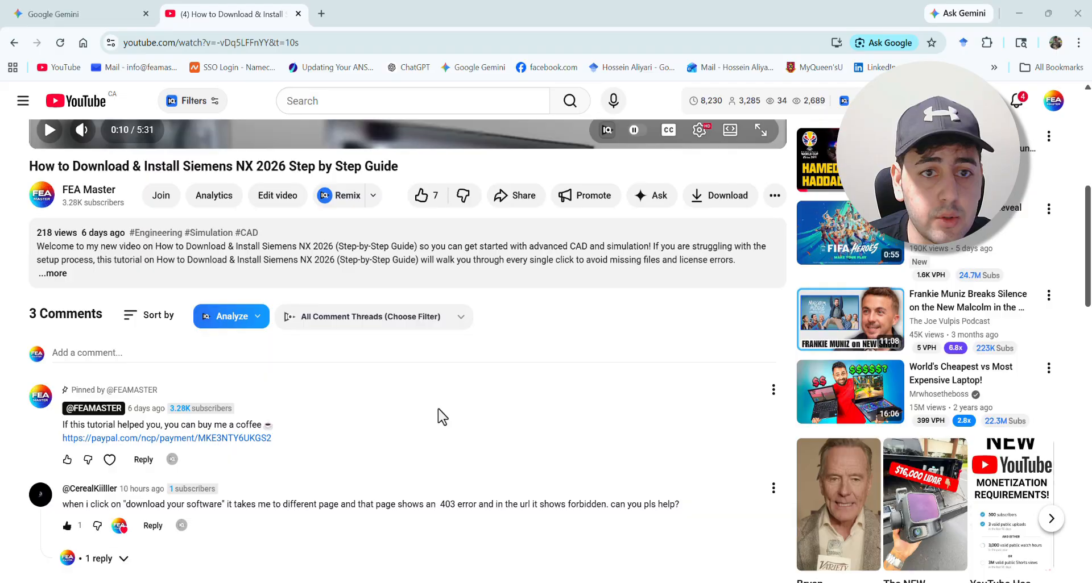
- Look through the YouTube channel's support options: the Thanks option, the pinned comment's payment link and the membership offer
click(774, 196)
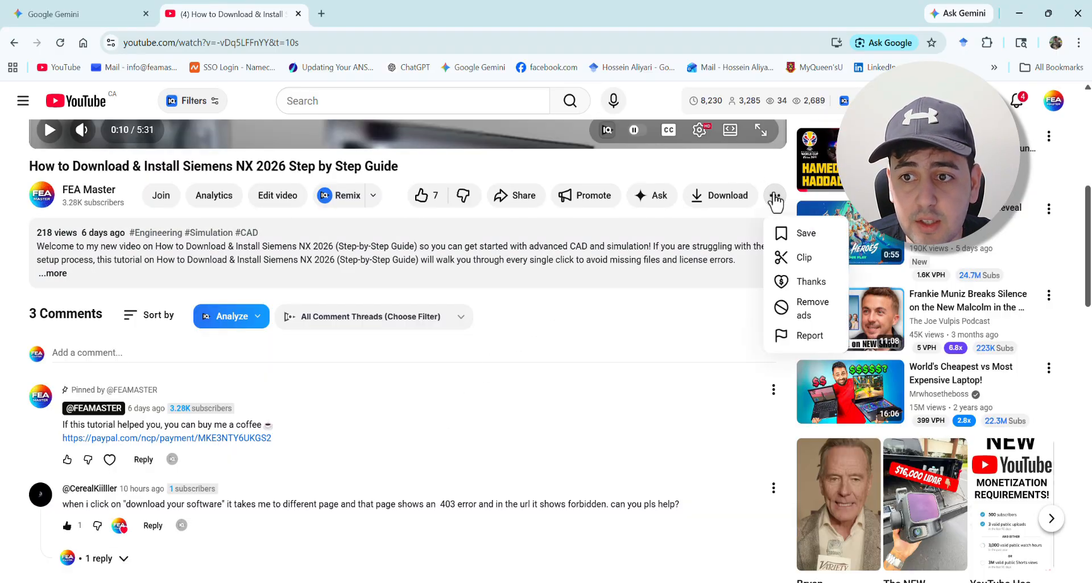
click(800, 287)
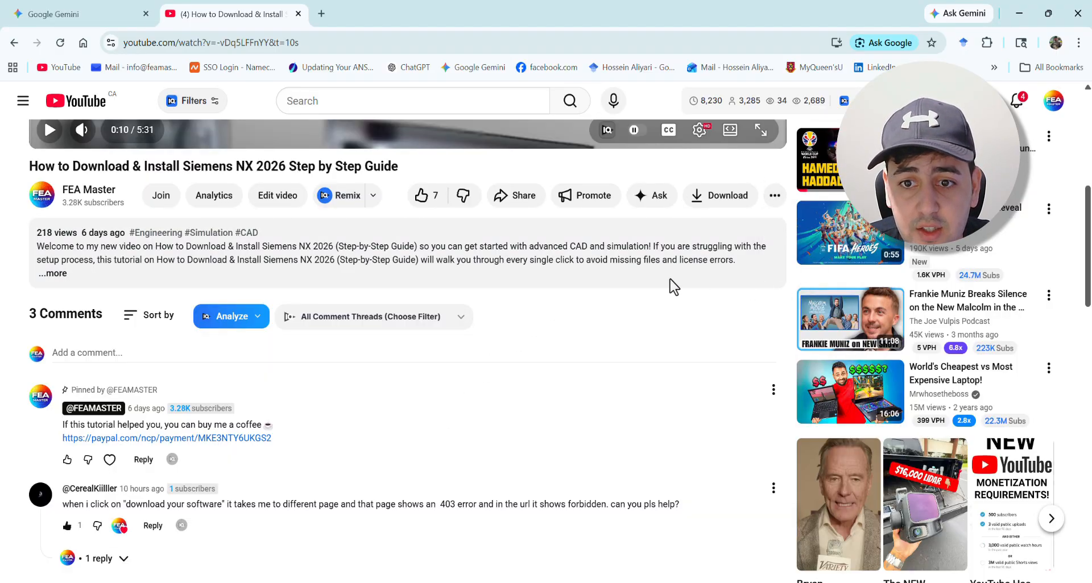
click(218, 395)
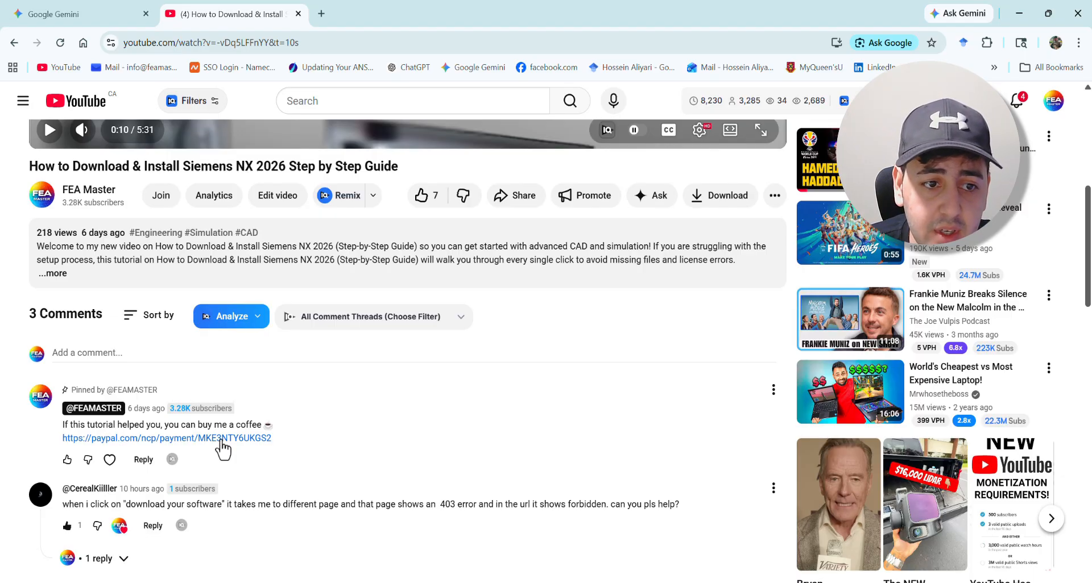
click(165, 196)
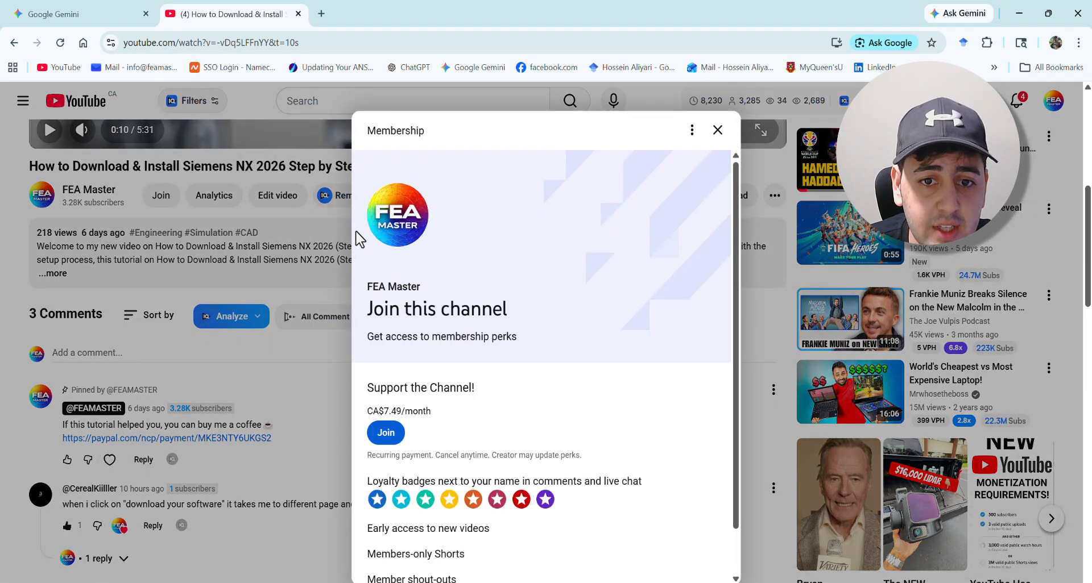
key(Escape)
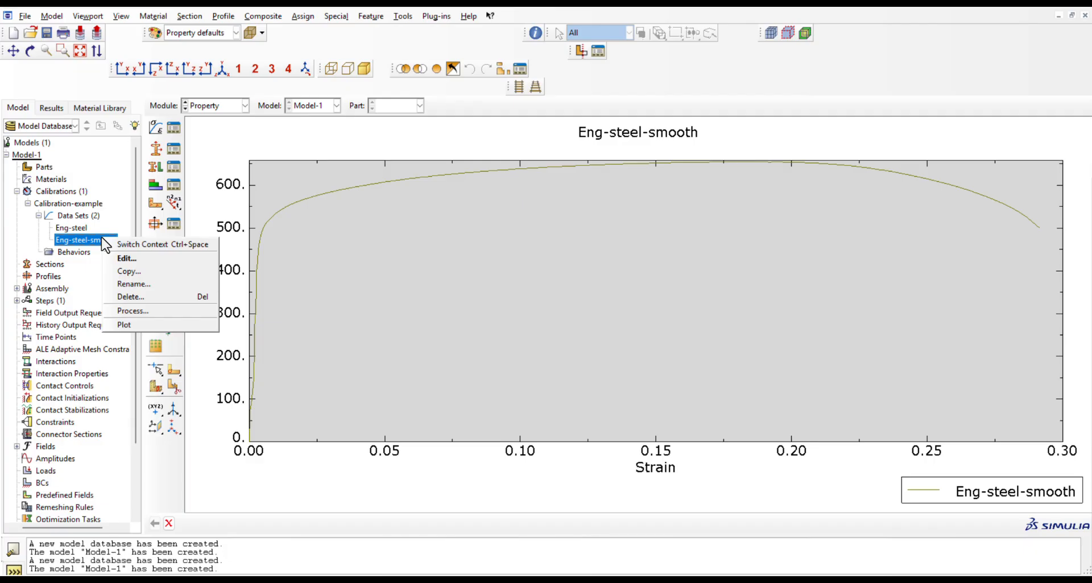
- Convert the Eng-steel-smooth data set to true form as a copy named True-steel-smooth, and select the new data set
click(142, 311)
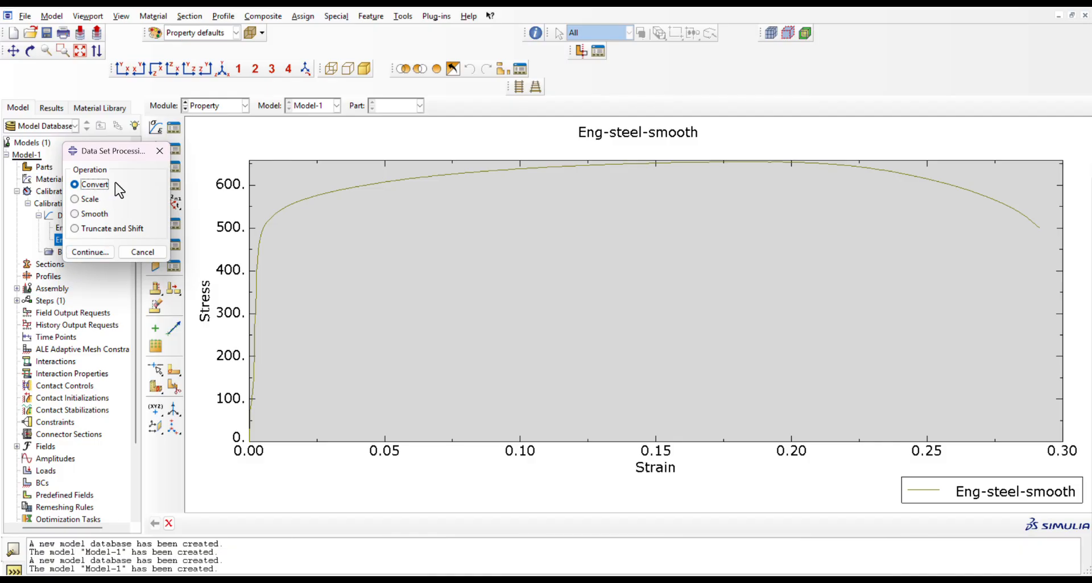
click(84, 251)
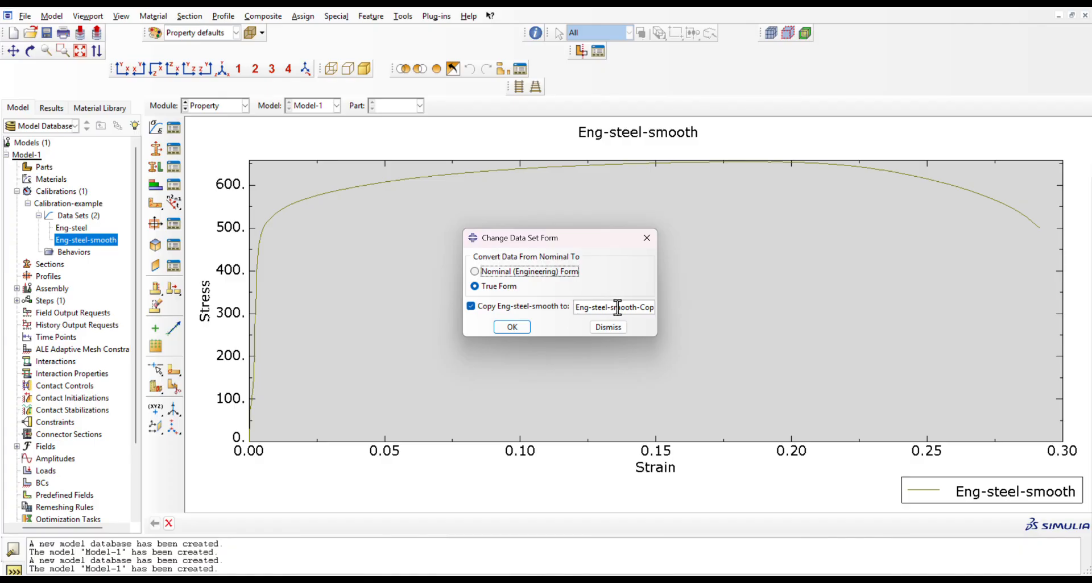
click(637, 308)
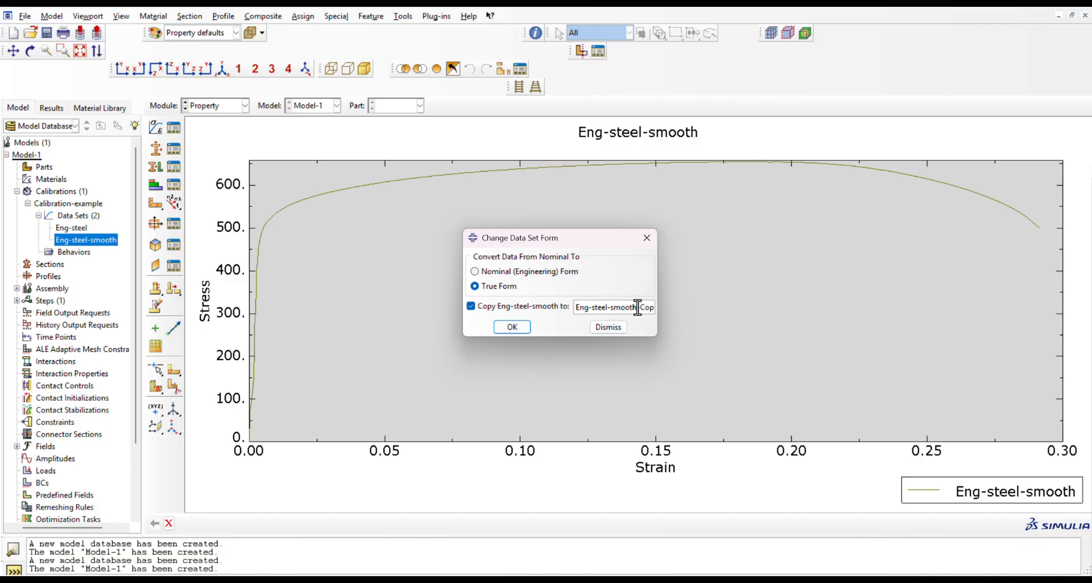
drag(589, 309, 572, 308)
text(True)
drag(641, 307, 679, 305)
key(BackSpace)
key(BackSpace)
double_click(620, 309)
click(620, 310)
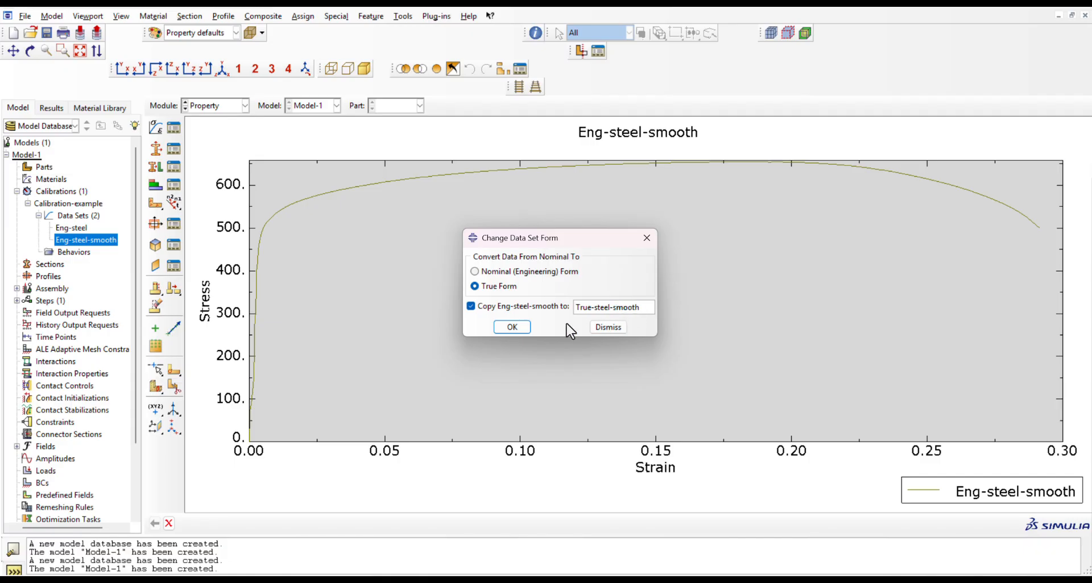
click(519, 329)
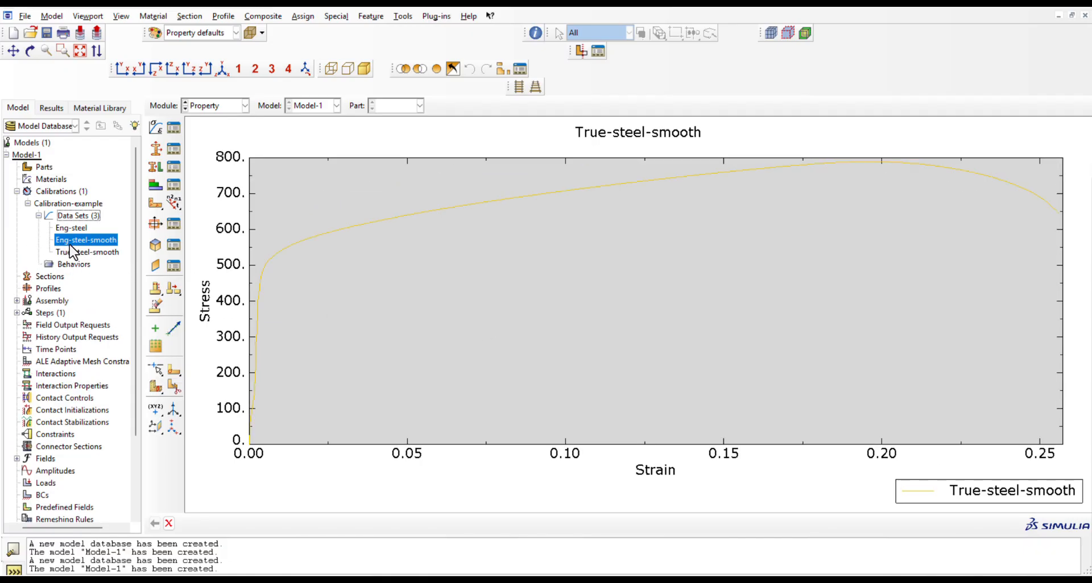
click(80, 251)
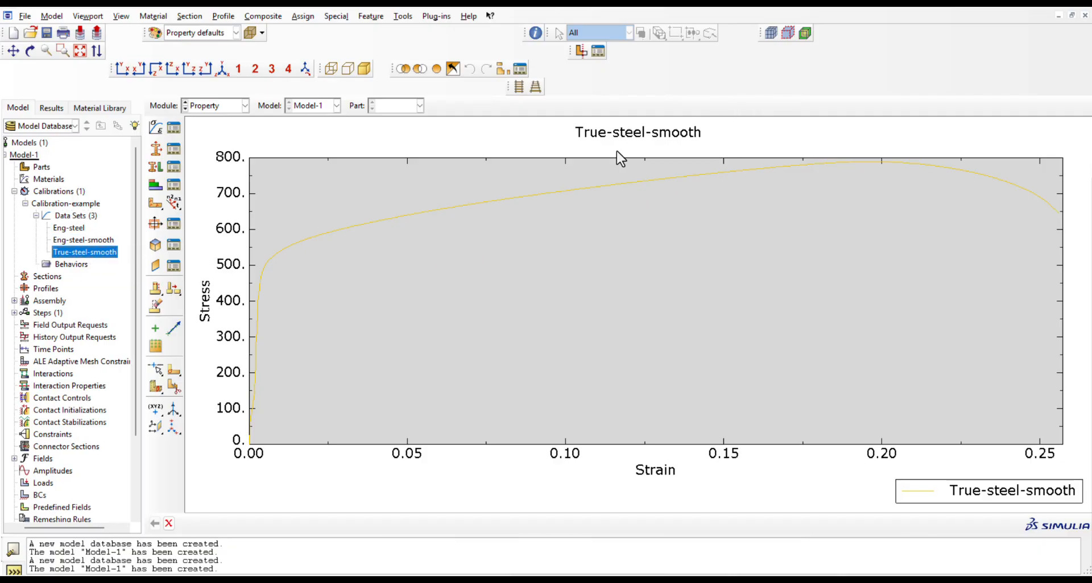
- Create a calibration behavior of type Elastic Plastic Isotropic under Calibration-example
click(71, 265)
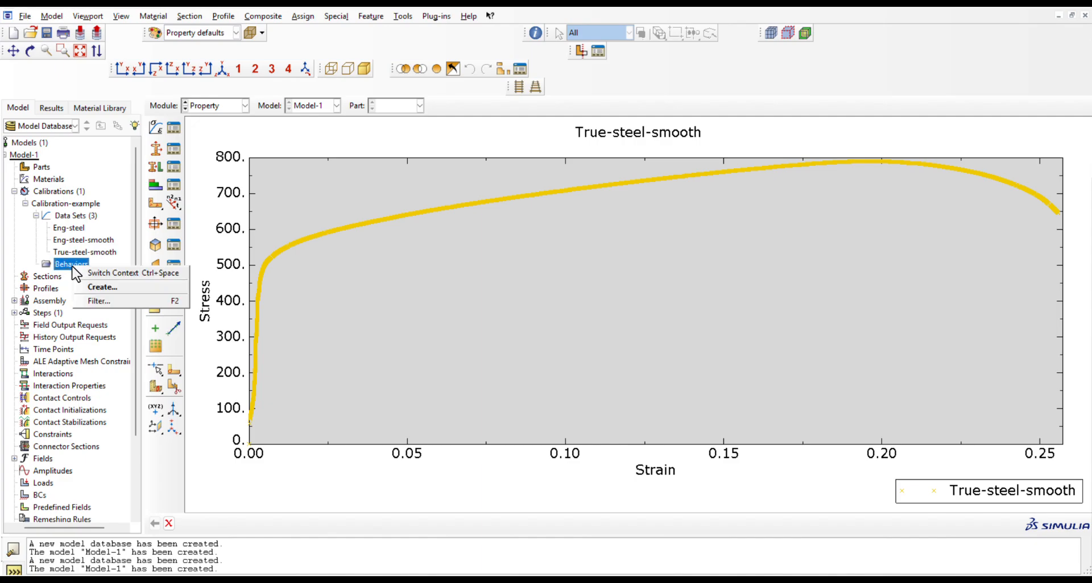
click(98, 287)
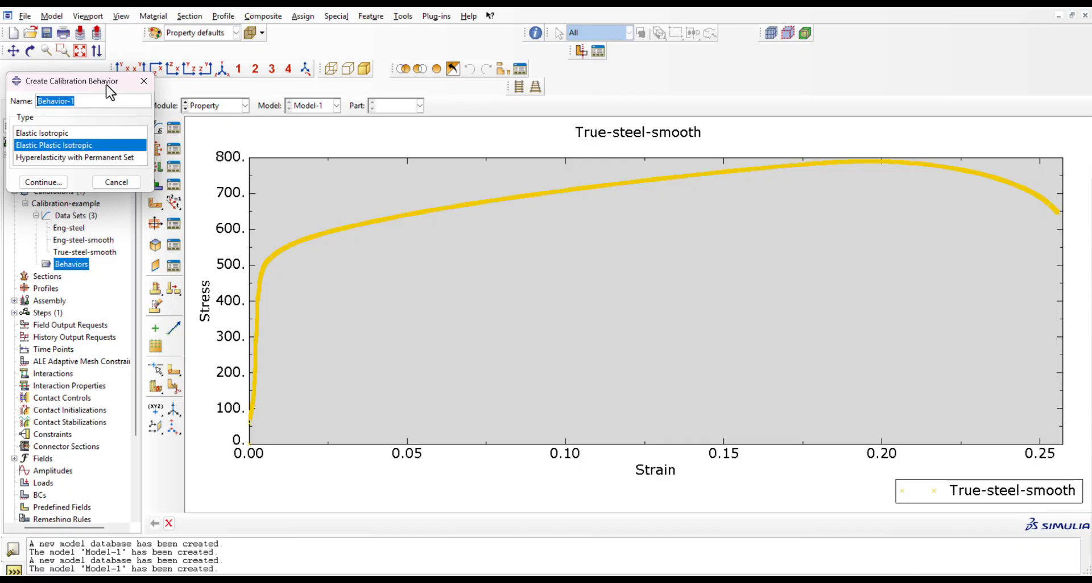
drag(108, 88, 255, 199)
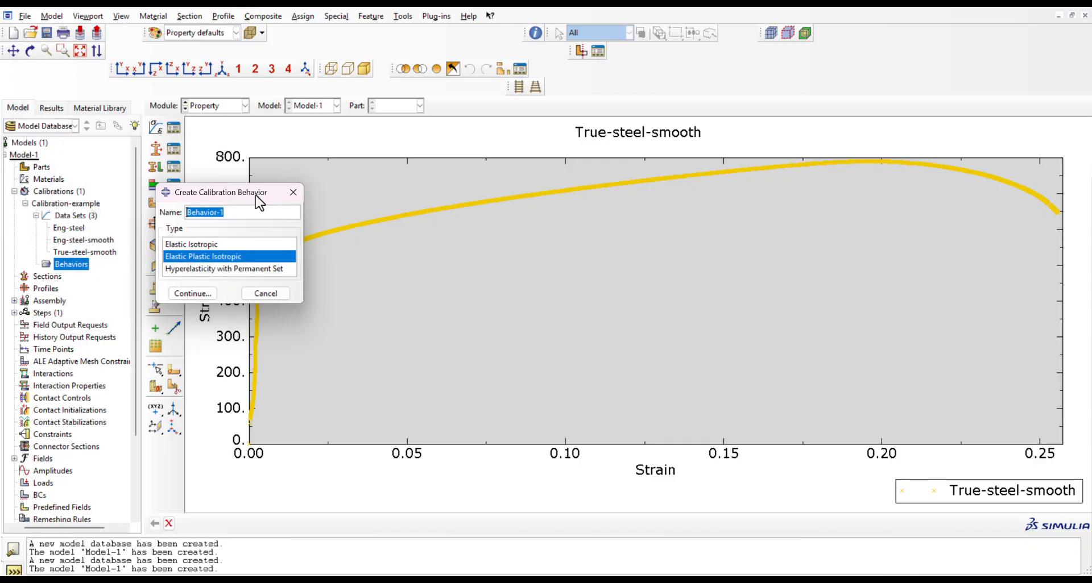
click(196, 245)
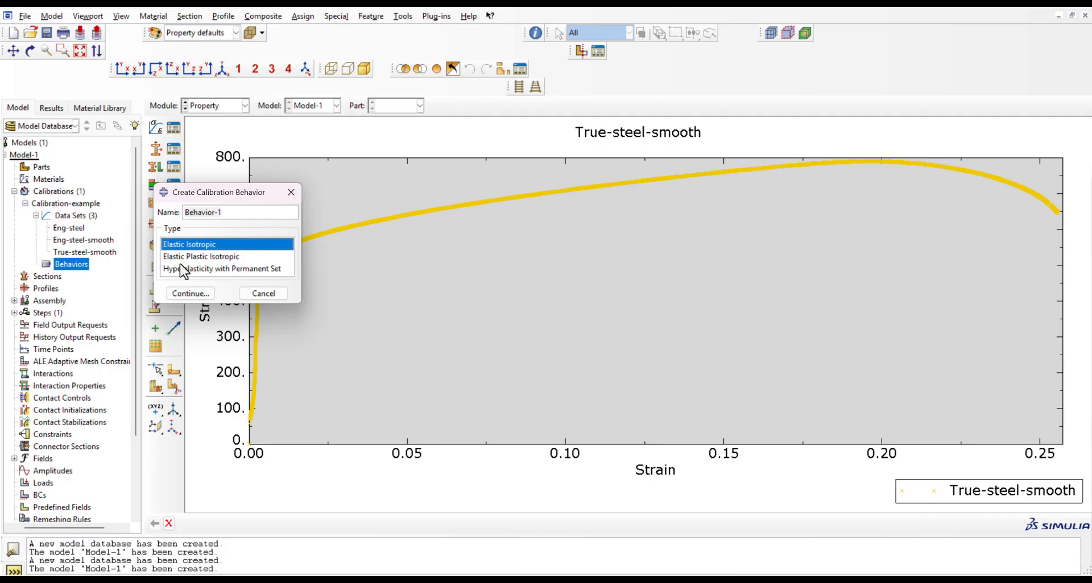
click(217, 270)
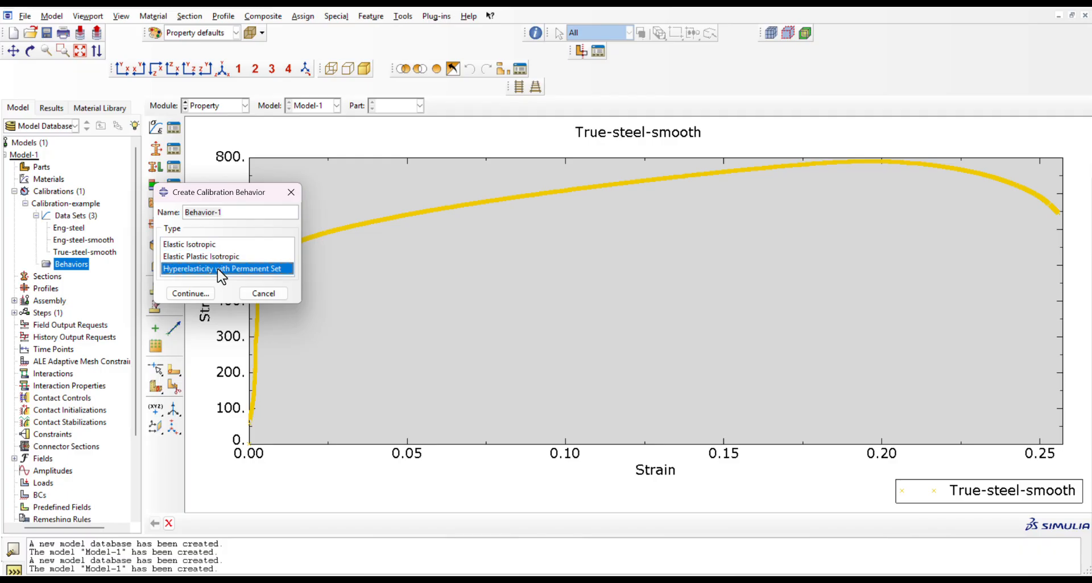
drag(224, 192, 149, 128)
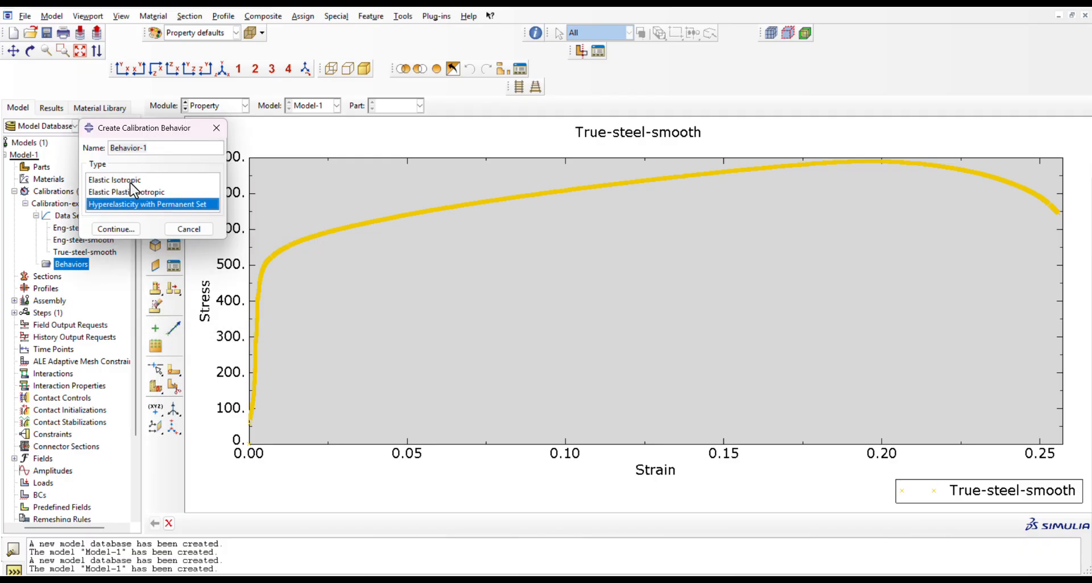
click(125, 193)
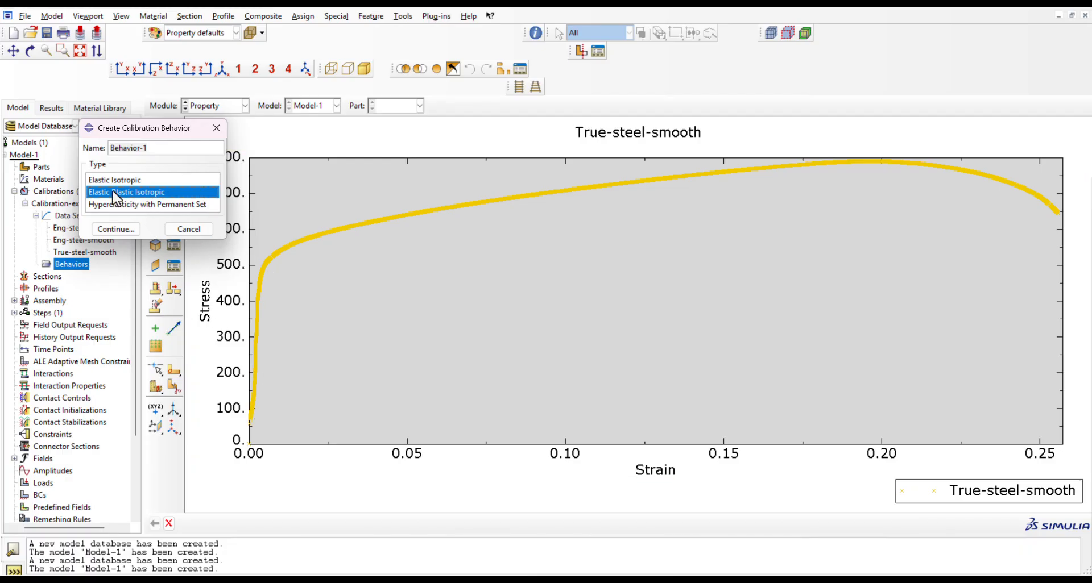
click(111, 228)
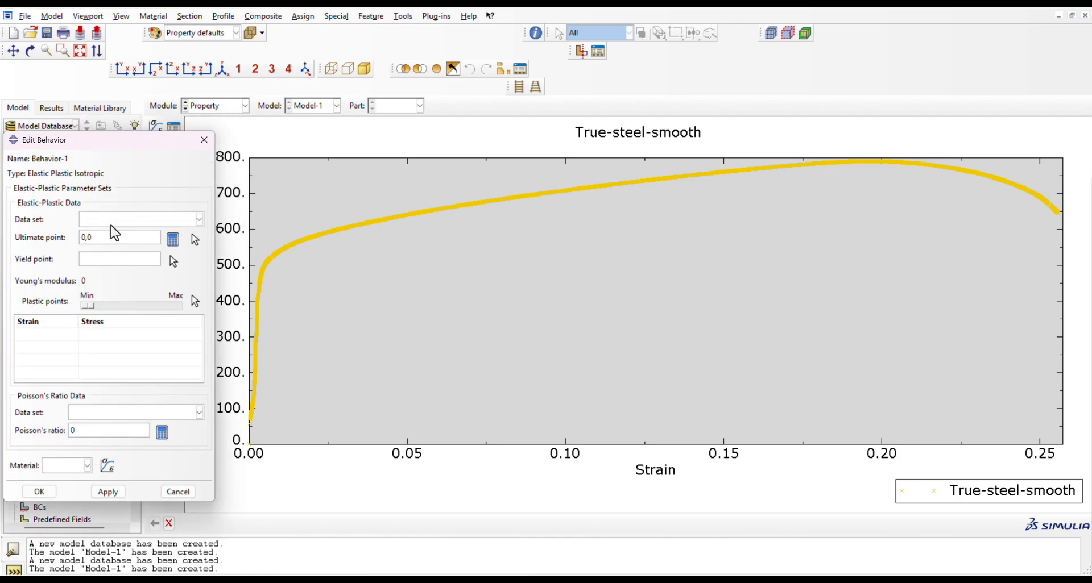
- Assign True-steel-smooth as the behavior's elastic-plastic data set and calculate the ultimate point from the data
click(190, 222)
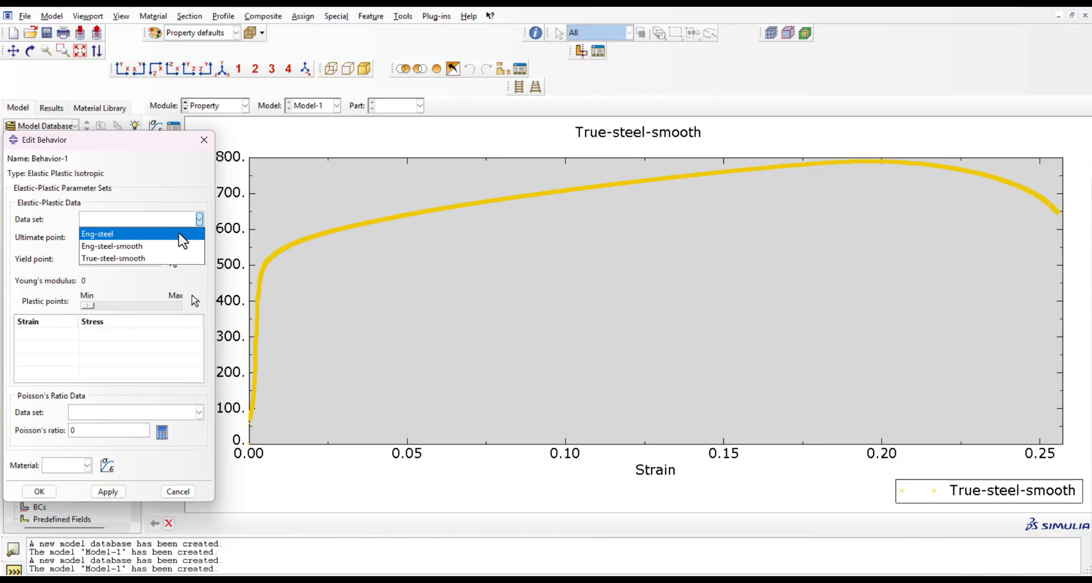
click(100, 260)
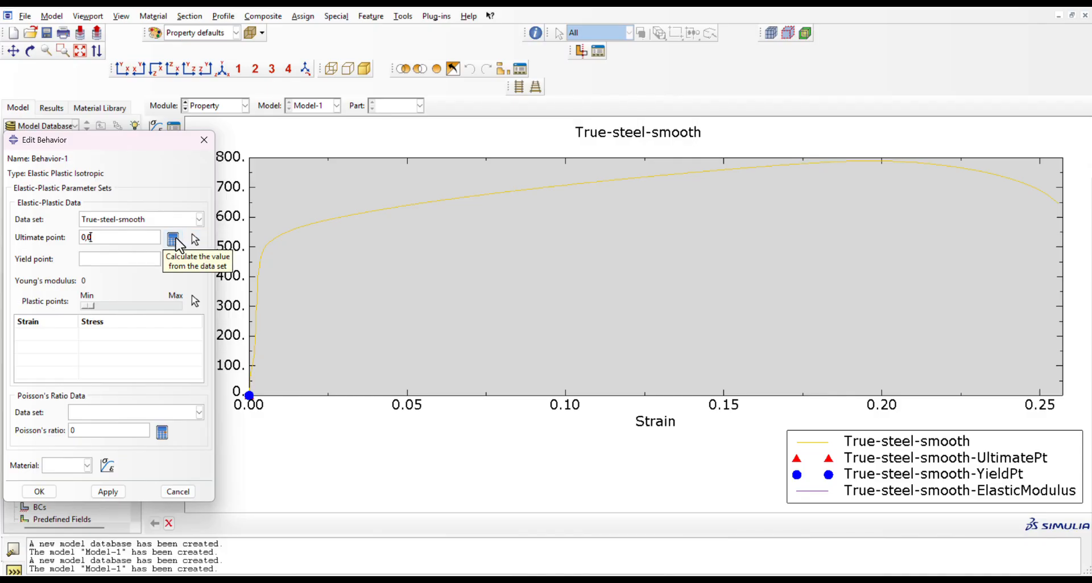
click(173, 239)
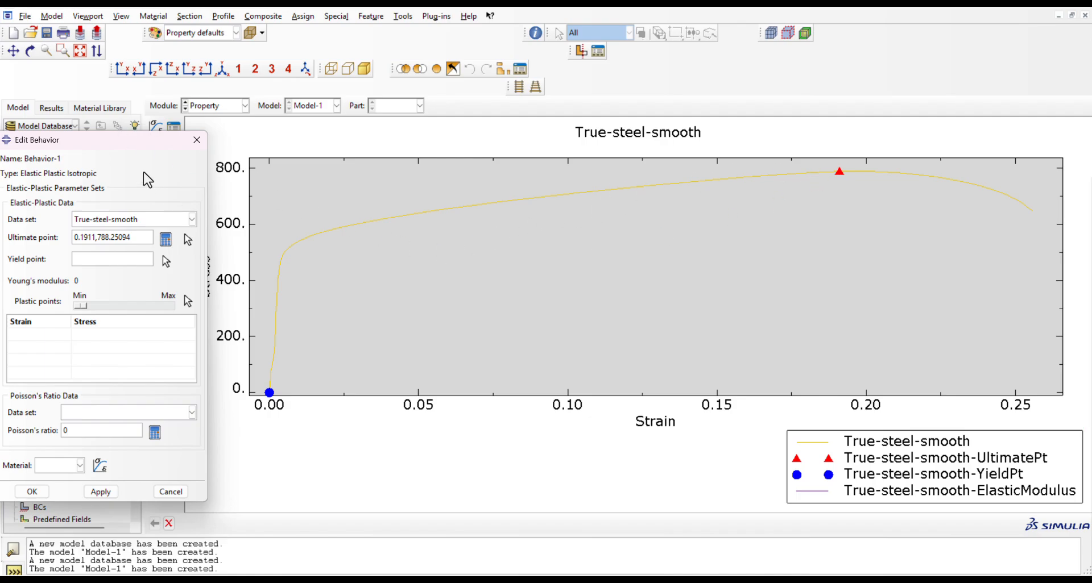
drag(119, 144, 135, 139)
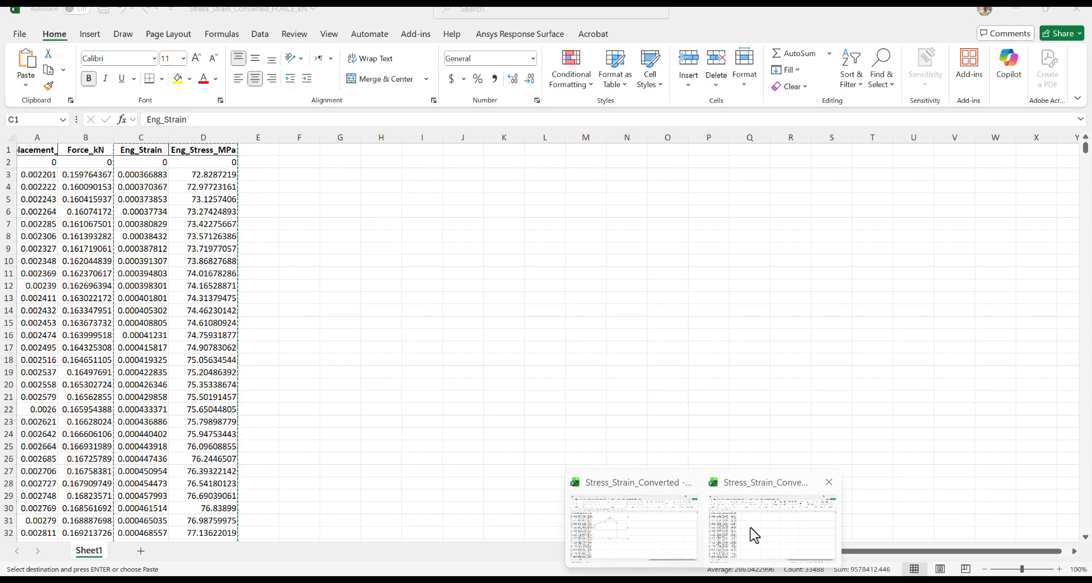
- Switch to the Excel stress-strain workbook and compute the maximum engineering stress in cell F2 with =MAX(D2:D16744)
click(750, 528)
click(290, 165)
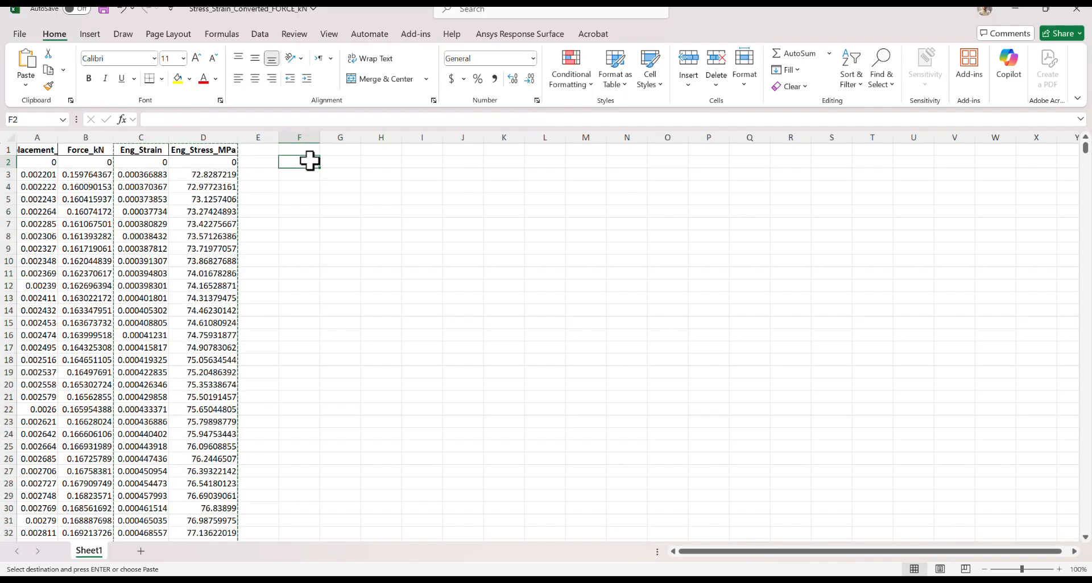
text(=)
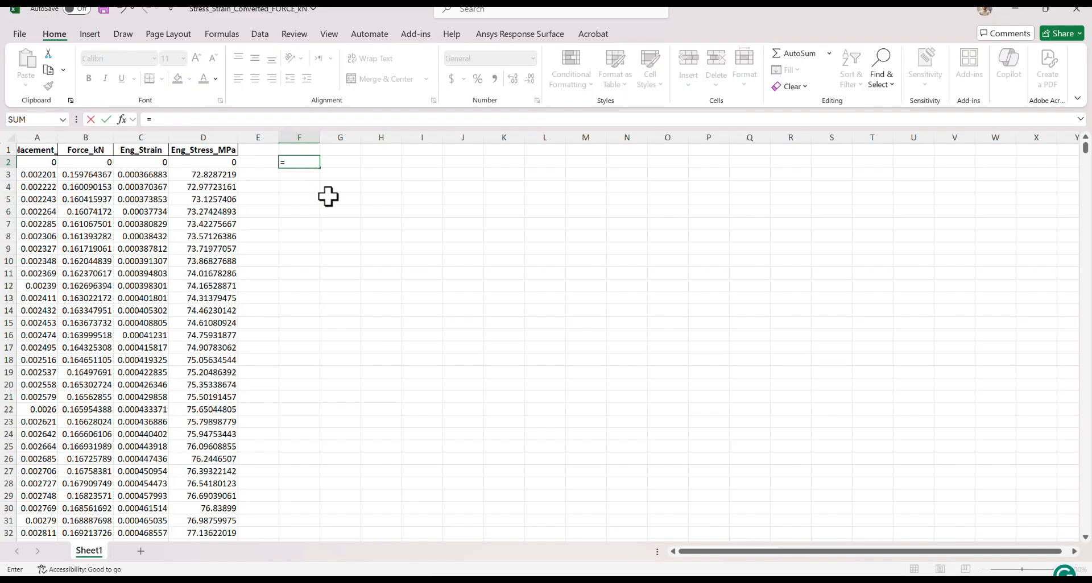
text(MAX()
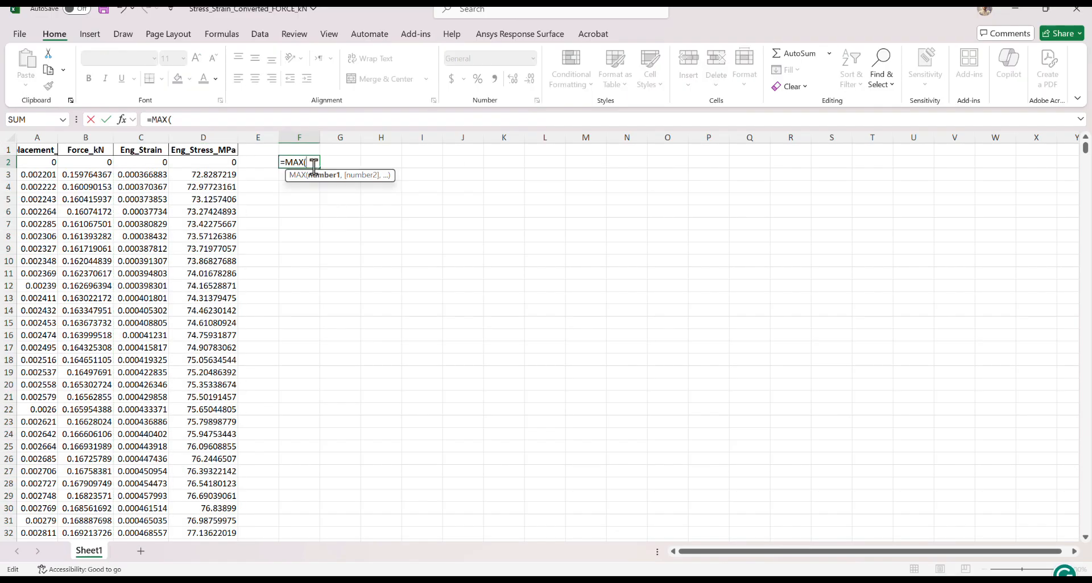
click(233, 165)
drag(1084, 149, 1082, 524)
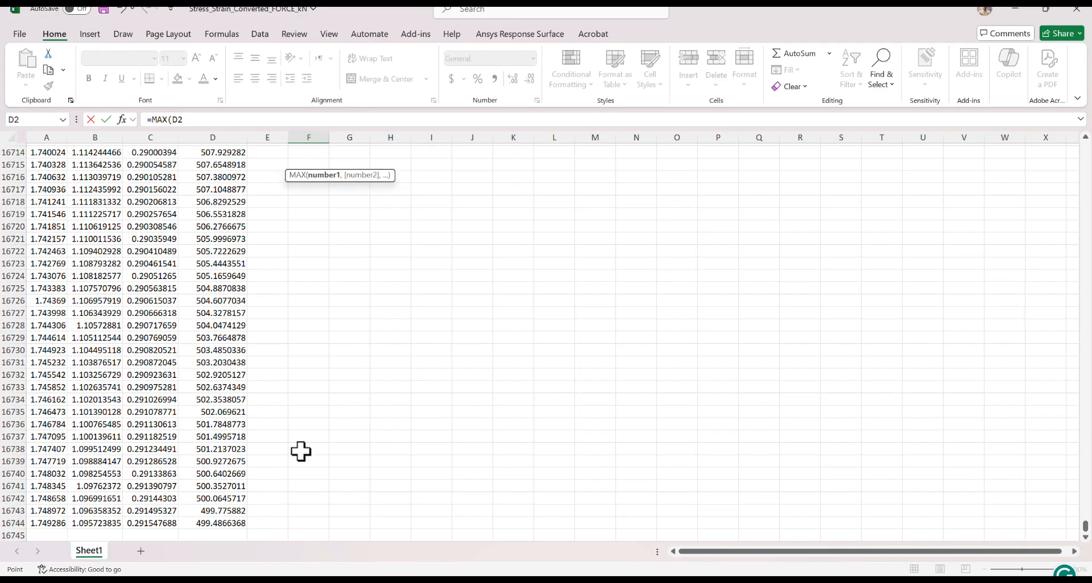
shift+click(207, 451)
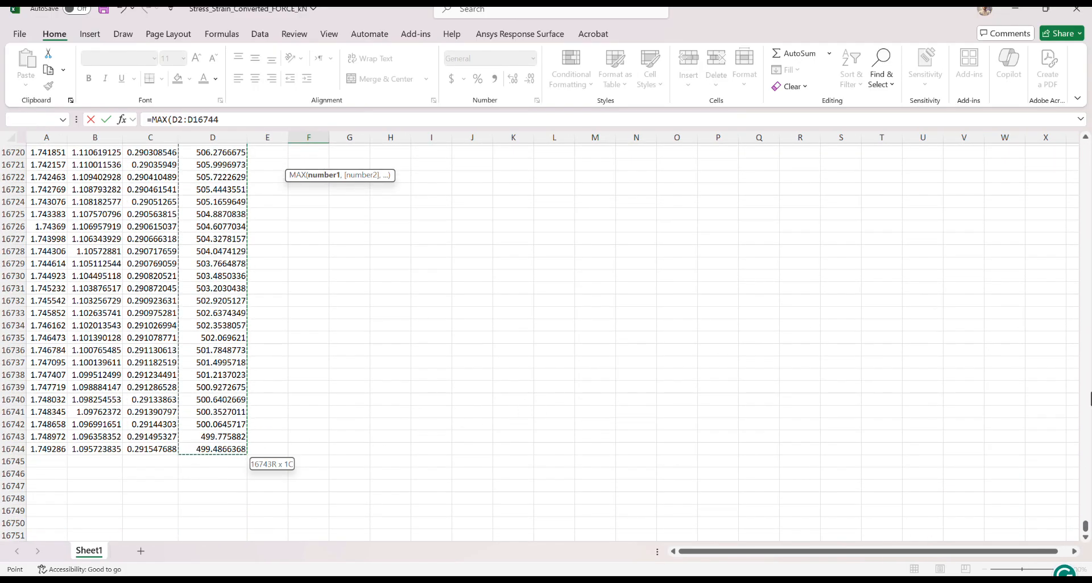
key(Return)
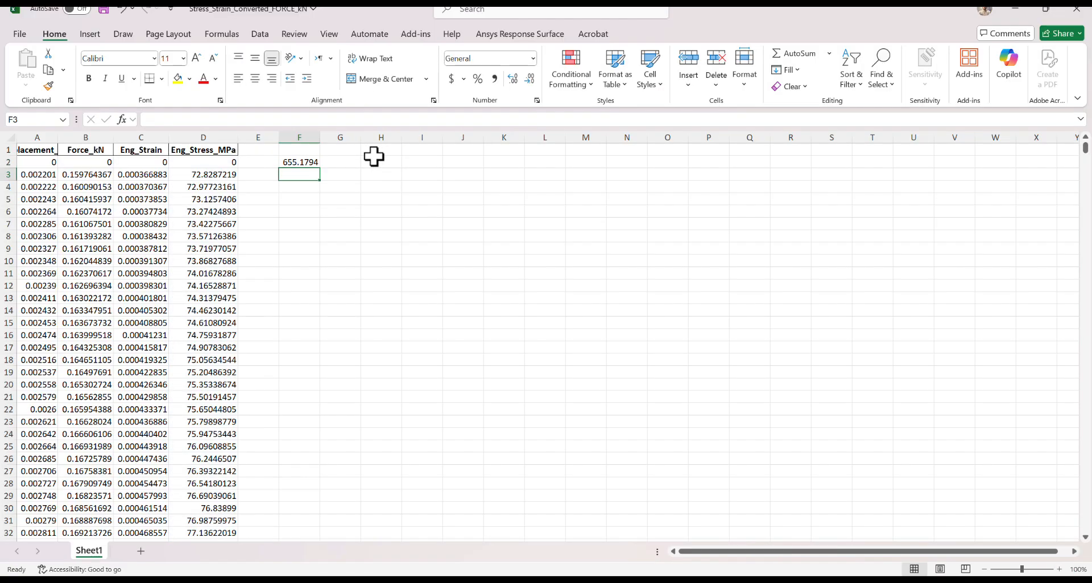
- Delete the maximum-stress formula from cell F2 and switch back to Abaqus/CAE
click(293, 162)
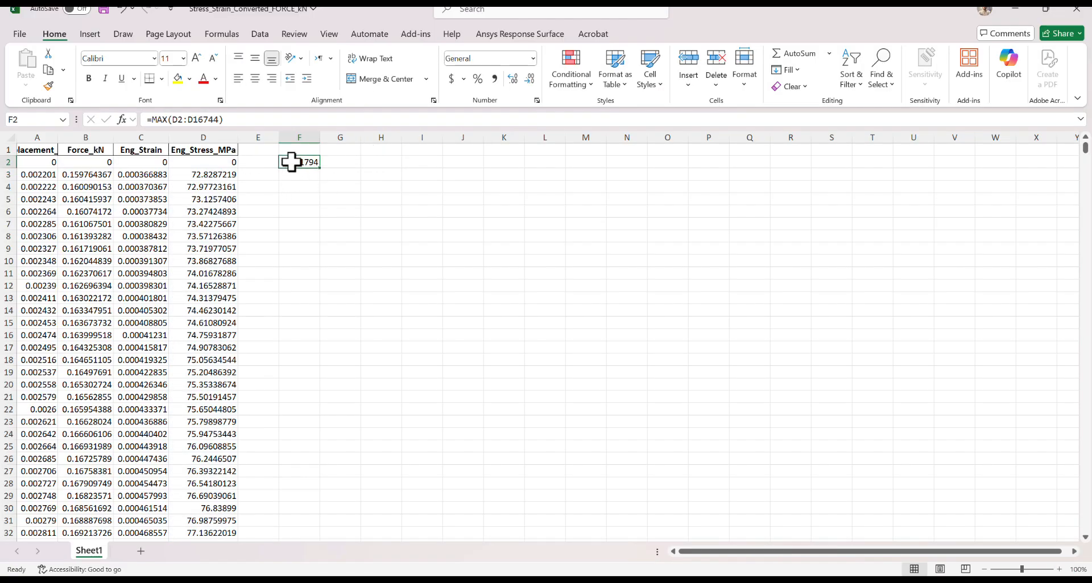
click(205, 150)
click(293, 163)
key(Delete)
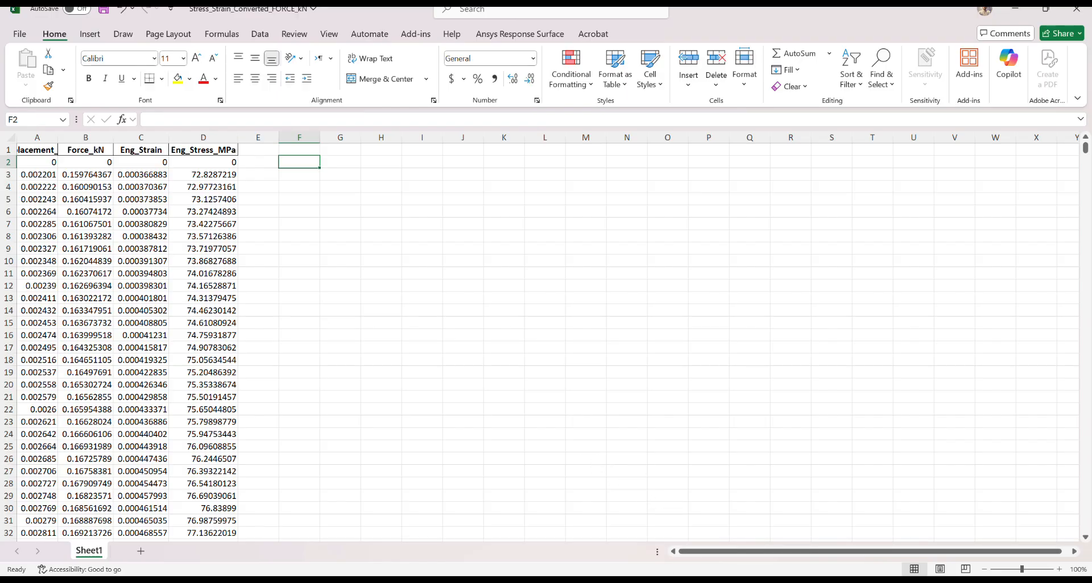
click(674, 580)
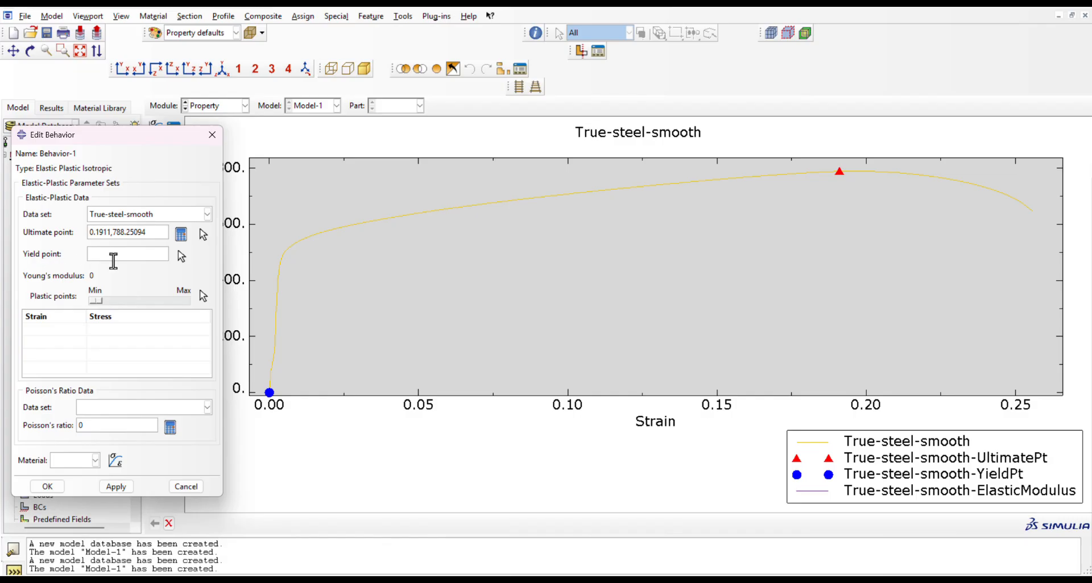
- Try yield points on the True-steel-smooth curve at strain 0.04402 and at strain 0.00462
click(181, 256)
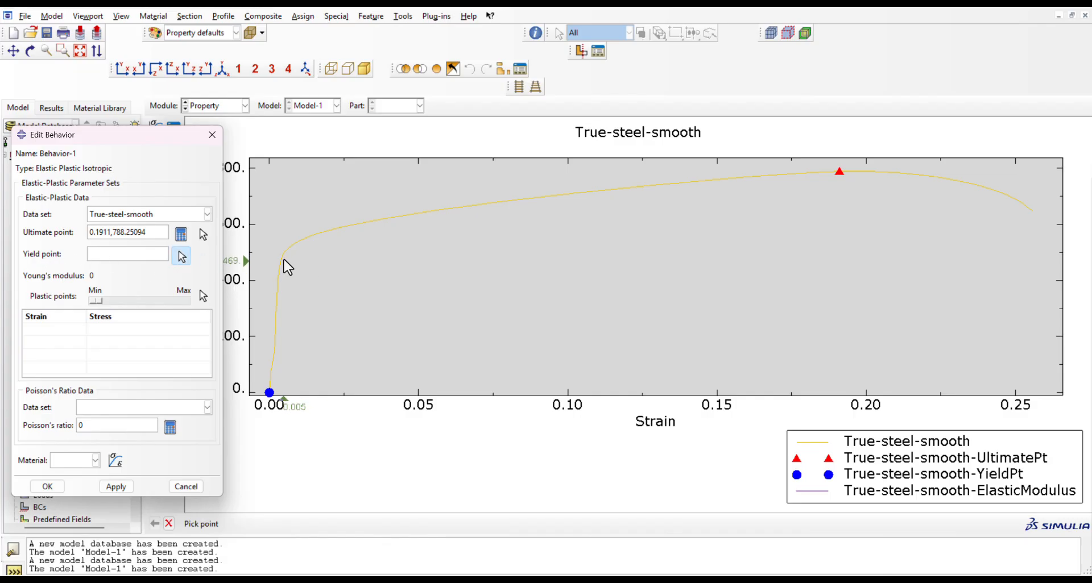
click(400, 216)
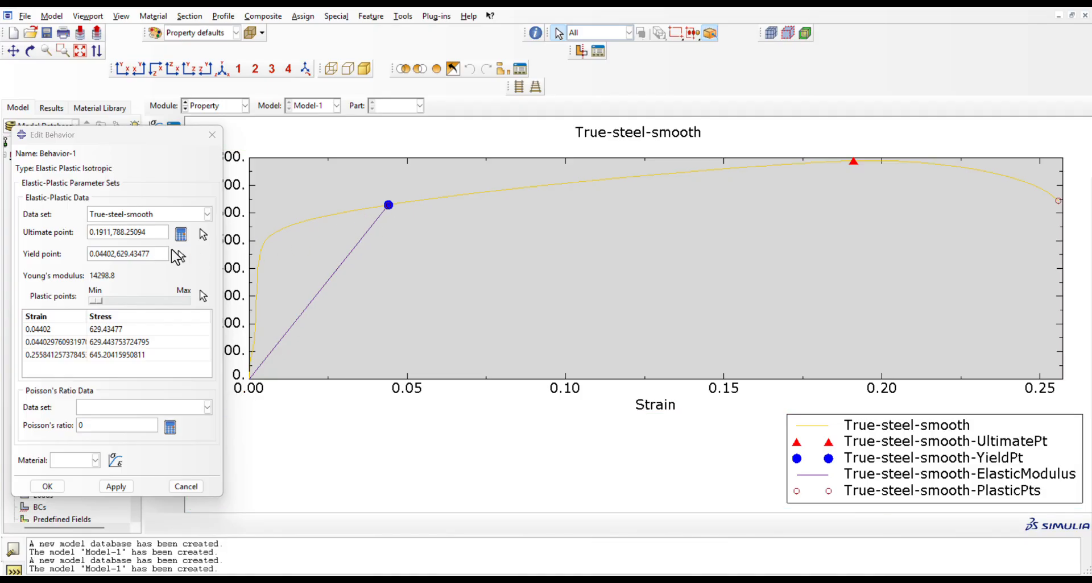
click(181, 256)
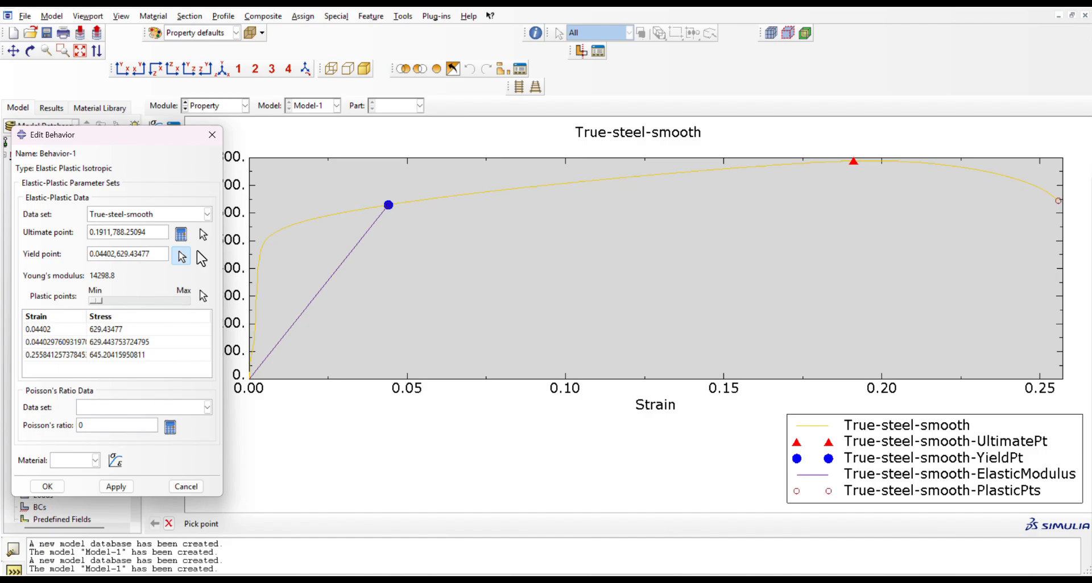
click(264, 244)
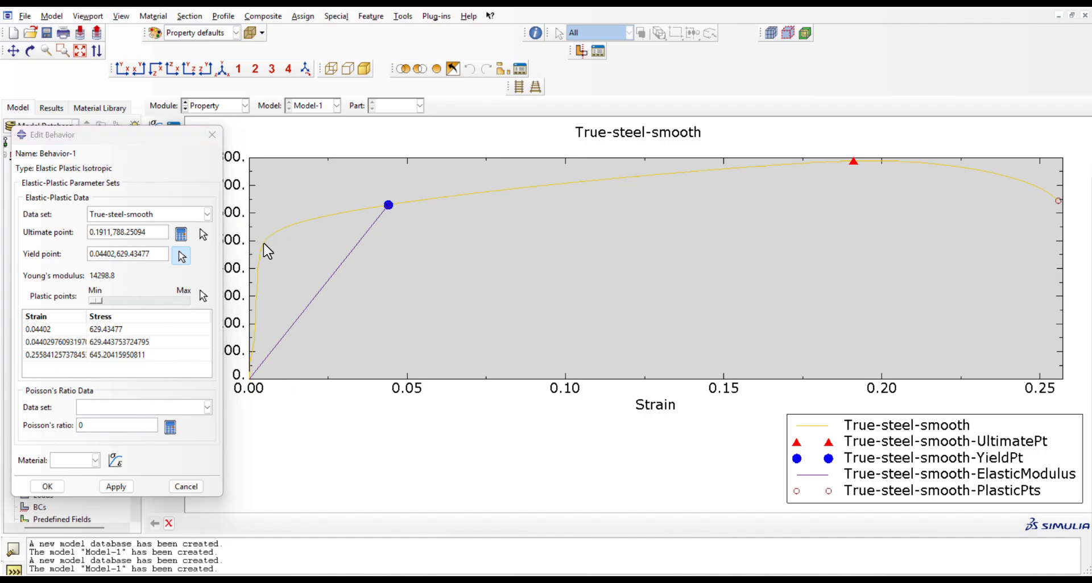
scroll(392, 282, up, 2)
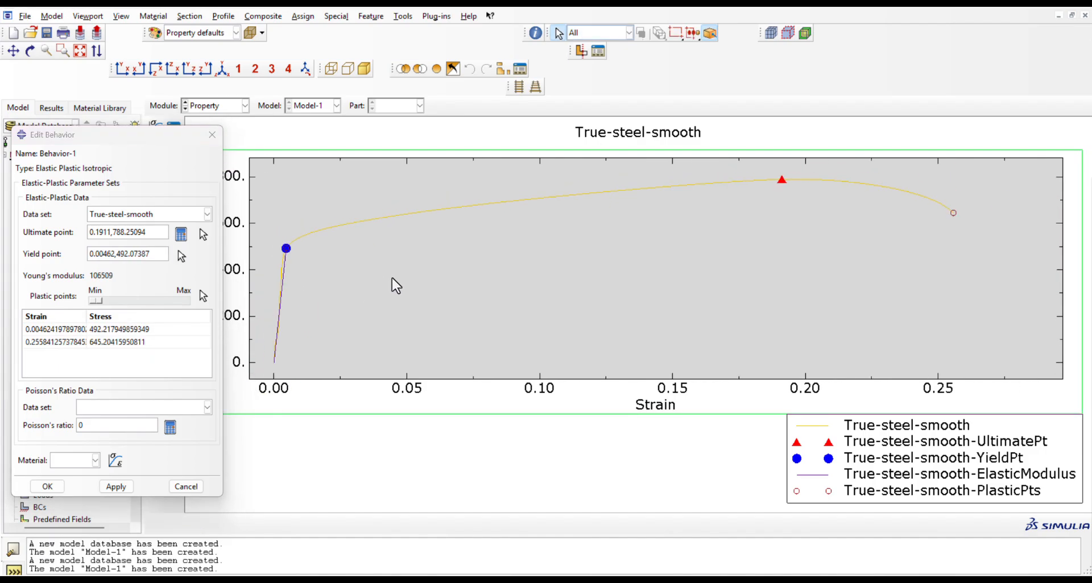
scroll(268, 253, down, 4)
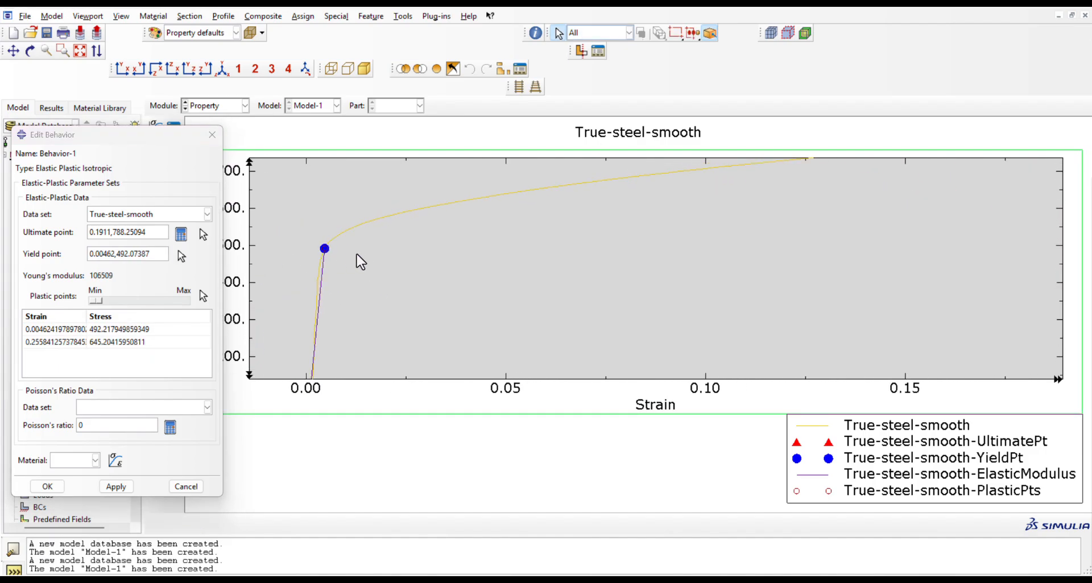
- Pick the yield point at the end of the curve's linear region, at about strain 0.0038 and stress 469.27
click(181, 257)
click(320, 259)
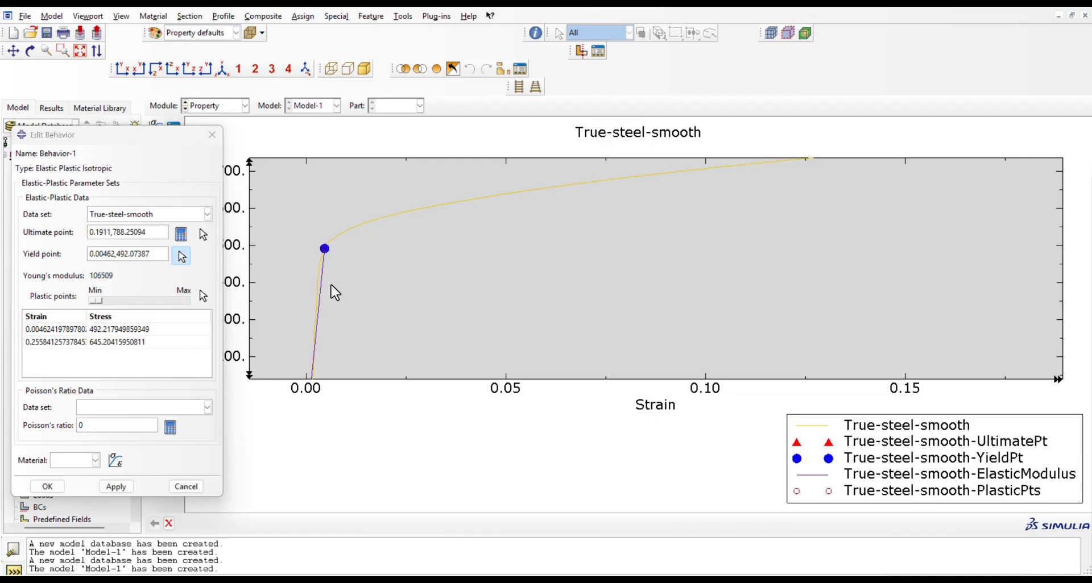
click(310, 259)
scroll(306, 255, down, 3)
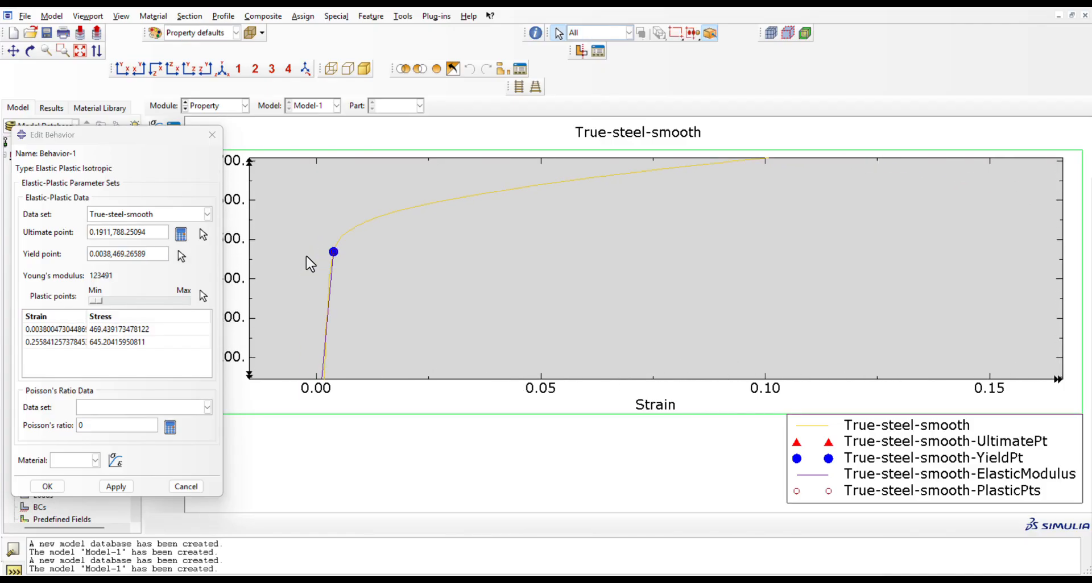
- Examine how the elastic modulus line follows the initial slope of the stress-strain curve up to the yield point
scroll(306, 256, up, 4)
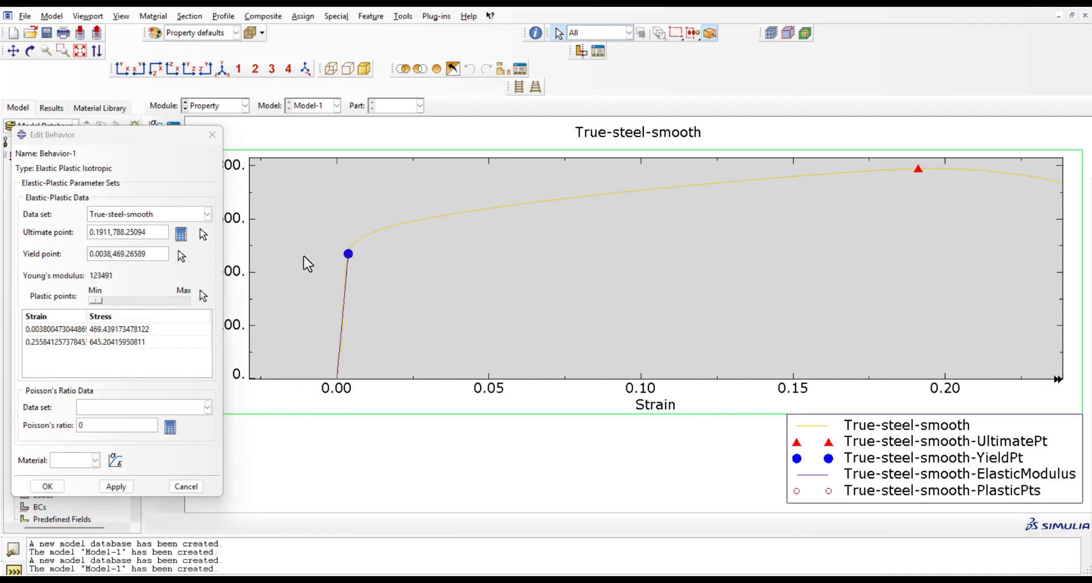
scroll(335, 262, down, 2)
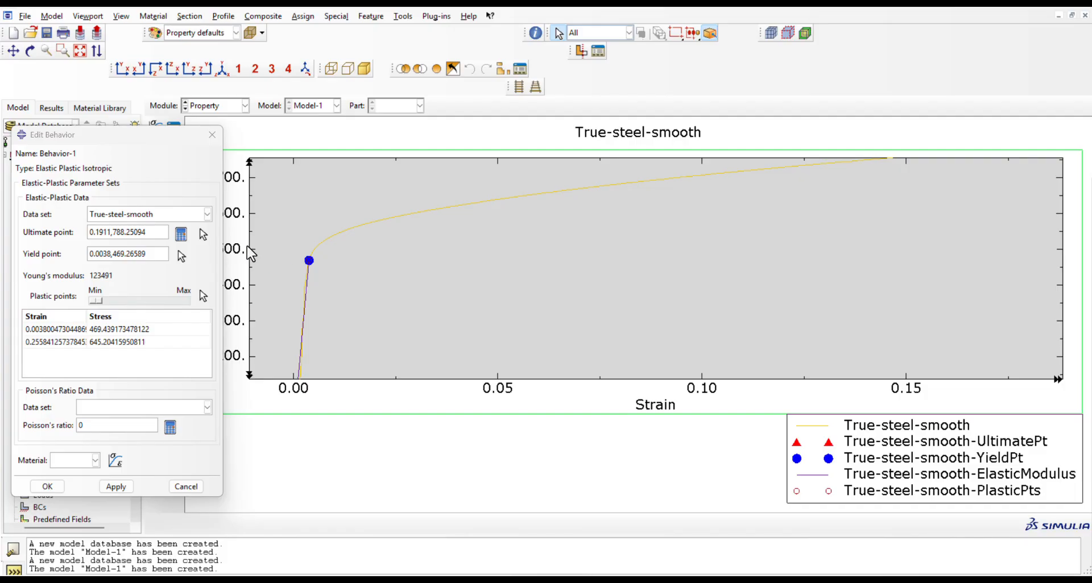
scroll(290, 238, up, 3)
scroll(380, 283, down, 2)
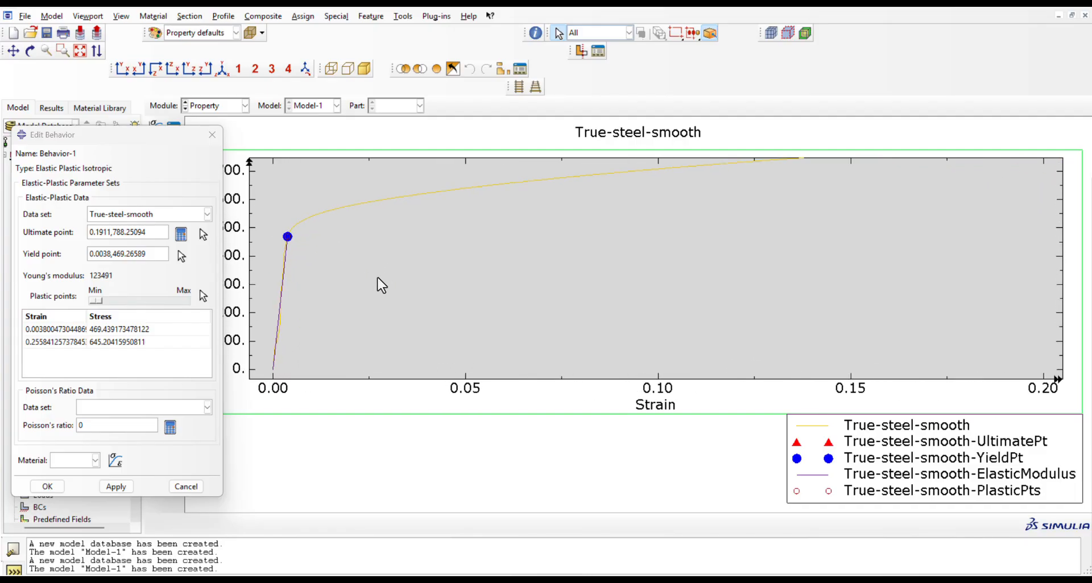
scroll(273, 255, down, 1)
scroll(292, 295, up, 3)
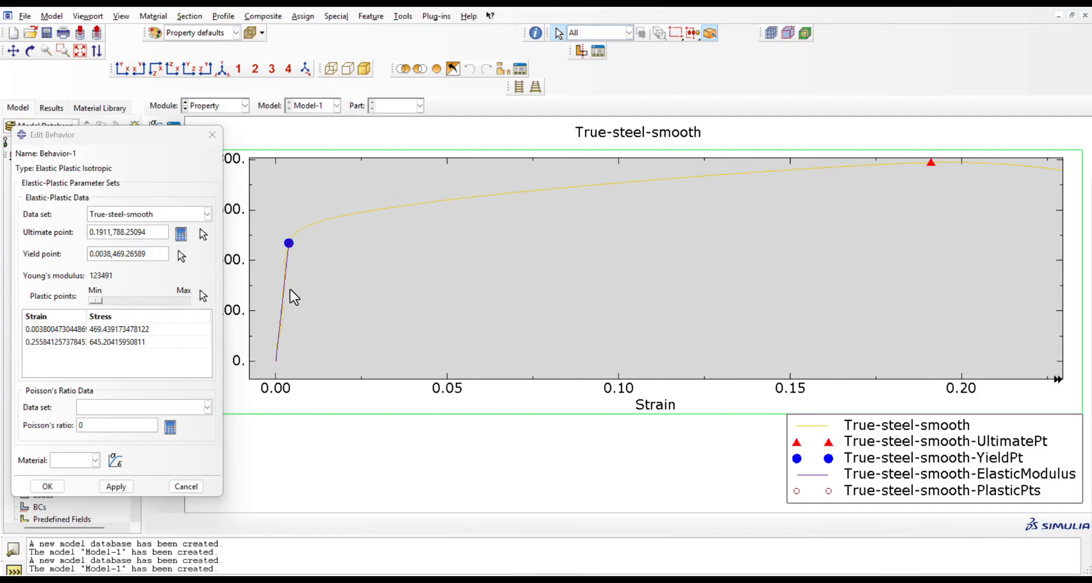
scroll(263, 310, up, 1)
scroll(329, 305, down, 3)
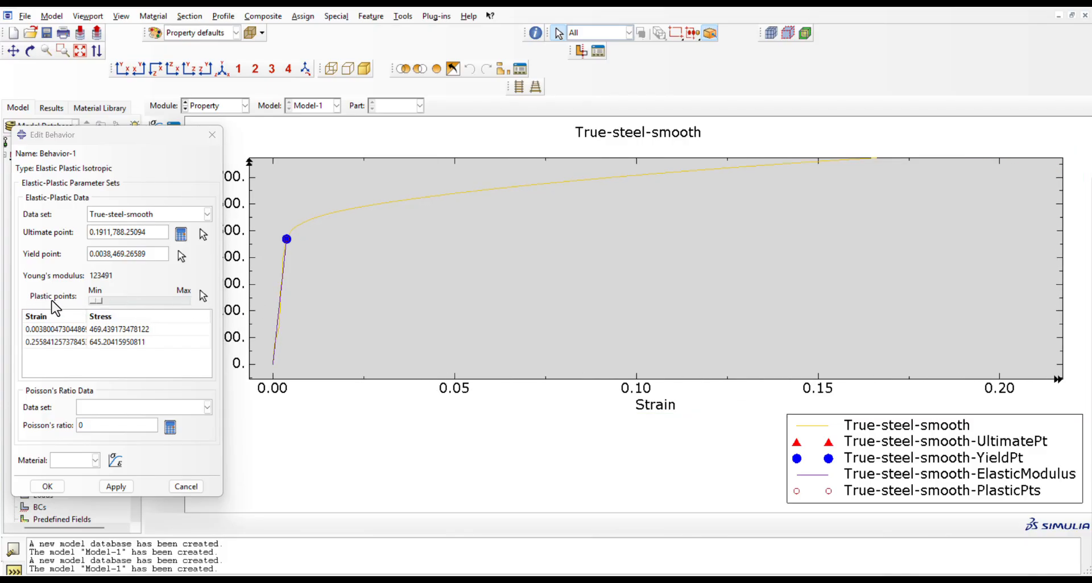
scroll(269, 321, up, 2)
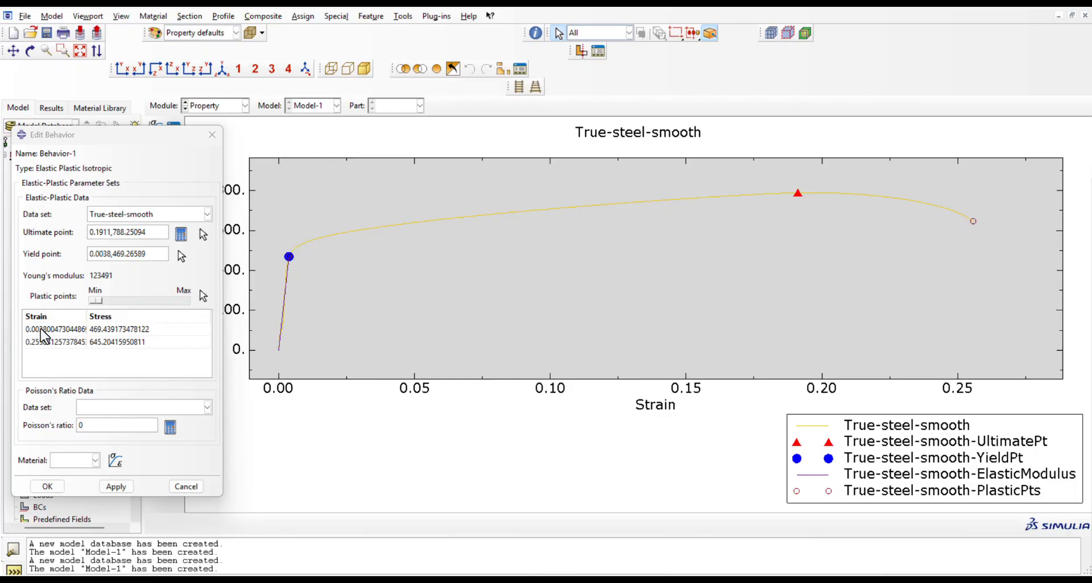
- Increase the number of plastic points along the curve to about a quarter of the range from Min to Max
drag(42, 330, 105, 342)
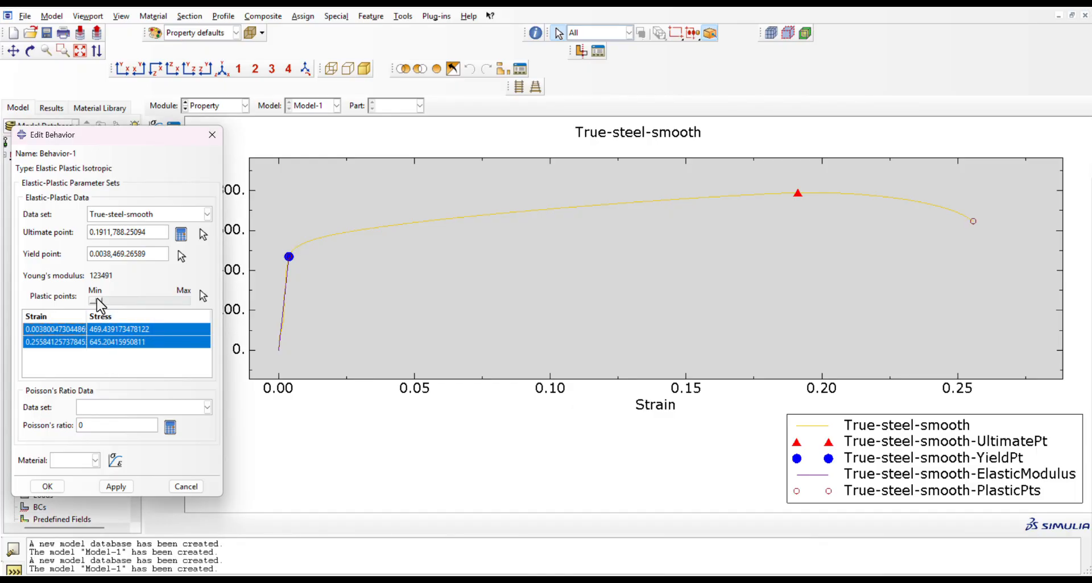
drag(98, 304, 122, 304)
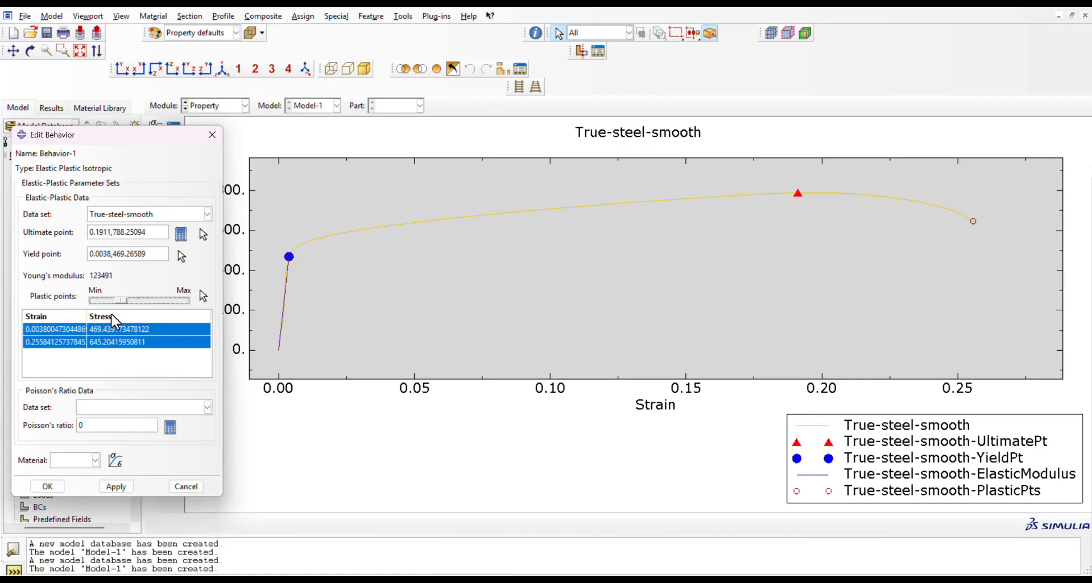
click(124, 300)
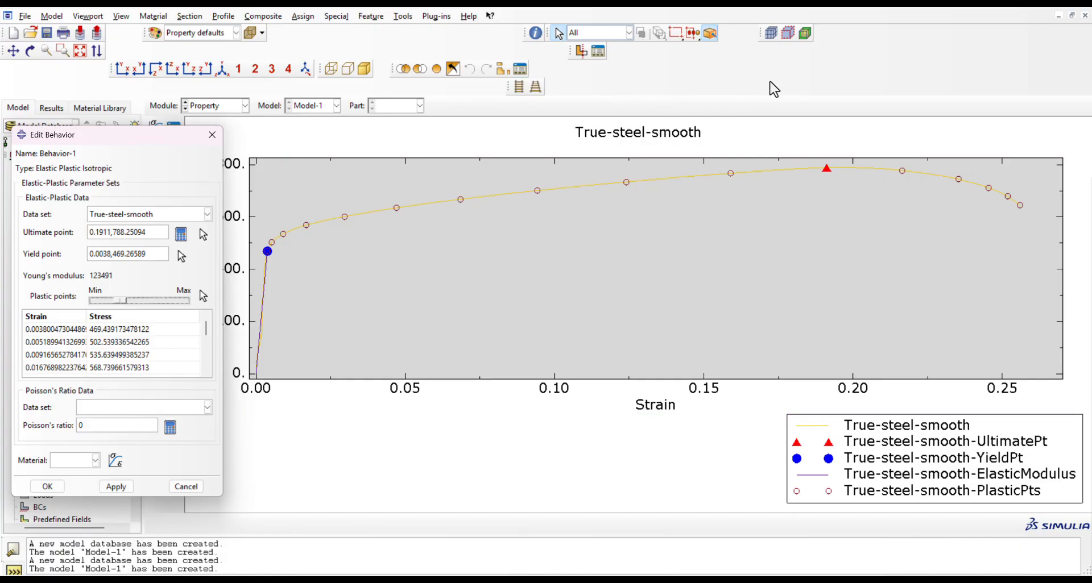
click(842, 43)
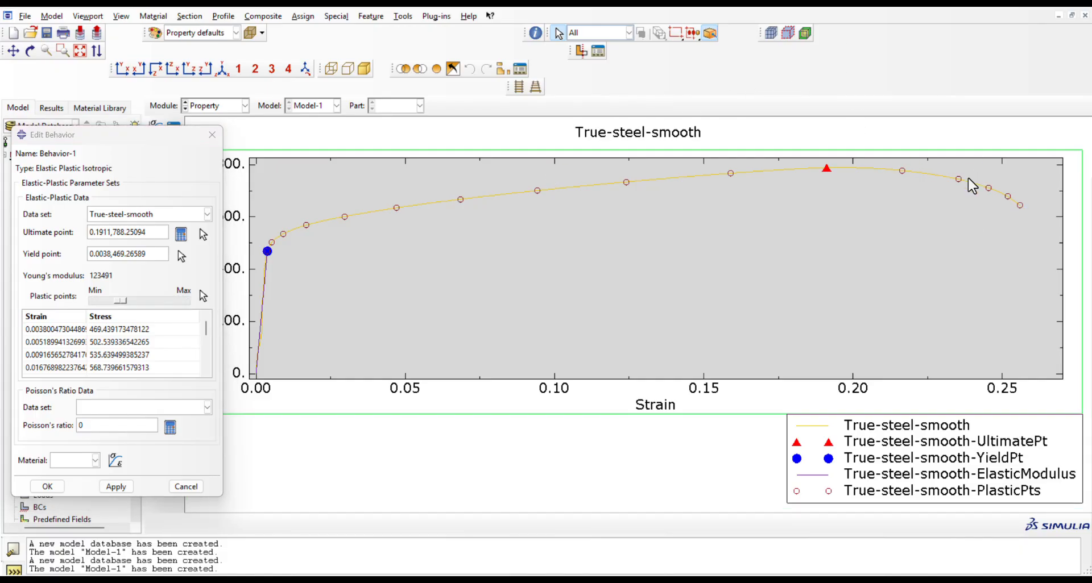
- Review the strain and stress values generated for the plastic points, from the yield point to the end of the curve
scroll(145, 360, down, 4)
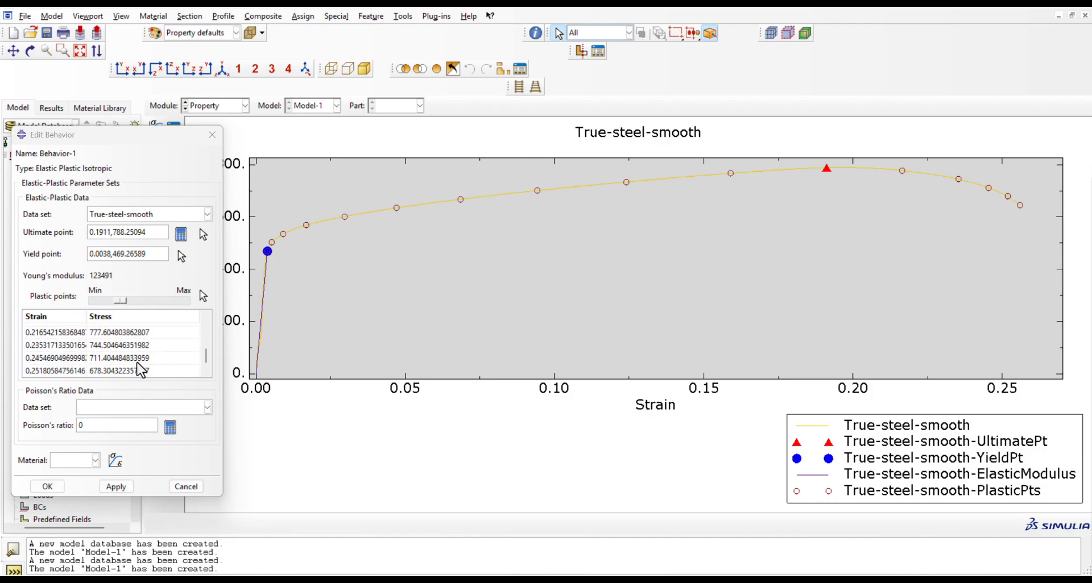
scroll(141, 366, up, 4)
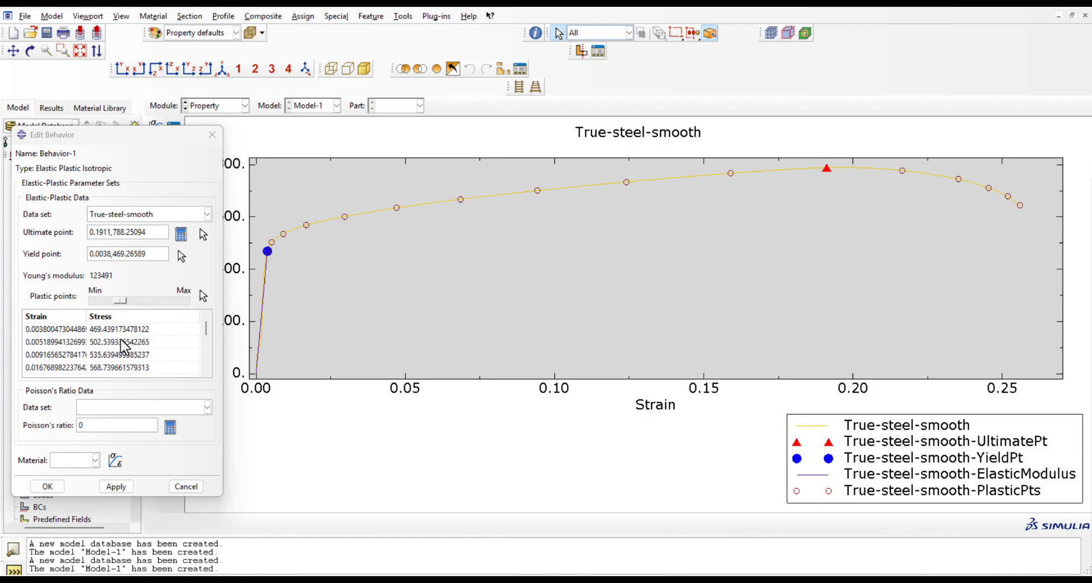
scroll(118, 340, down, 4)
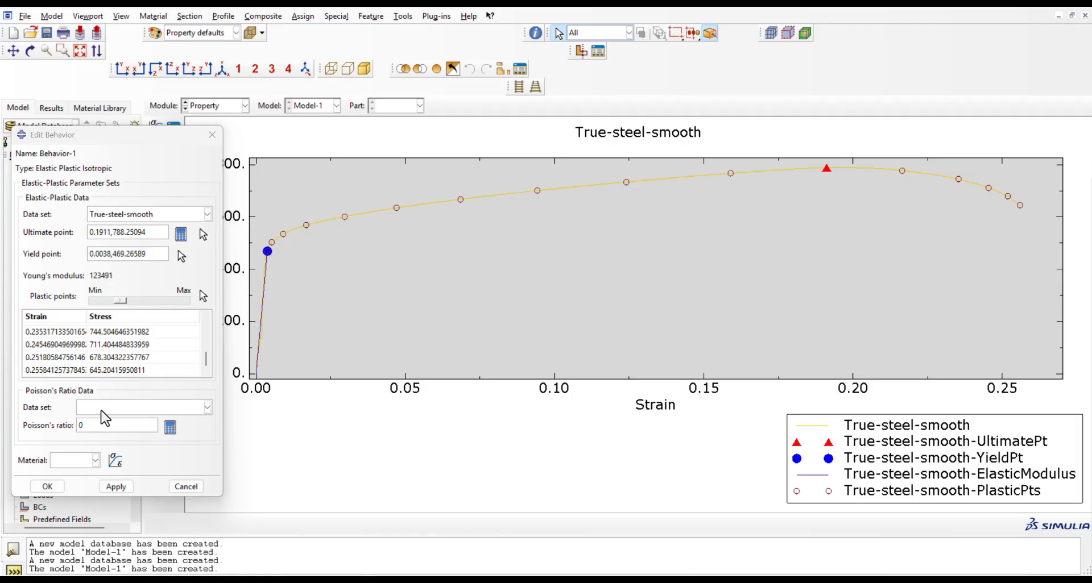
click(90, 462)
click(91, 462)
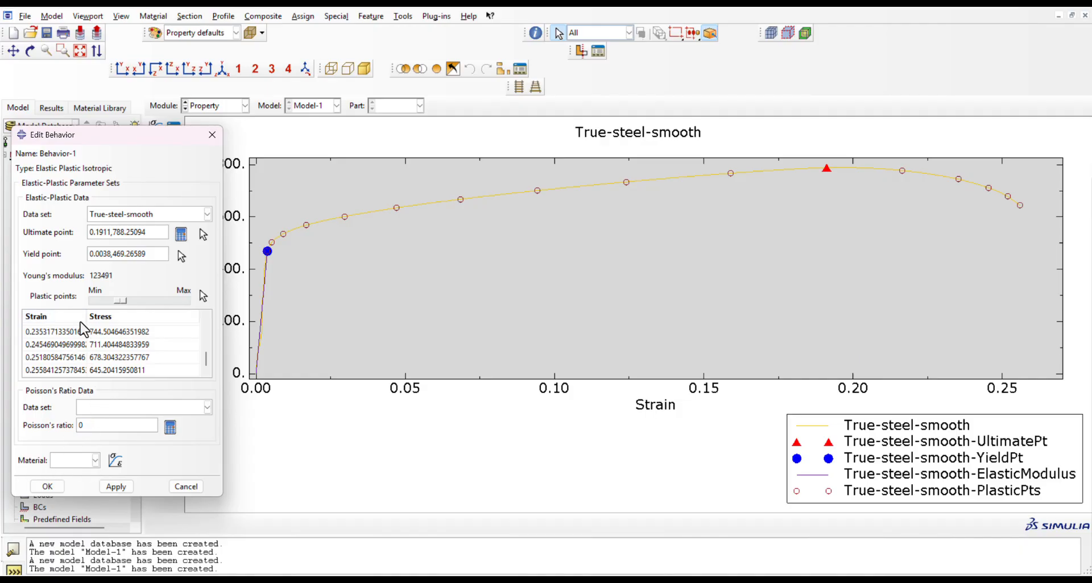
click(57, 316)
click(114, 319)
key(Caps_Lock)
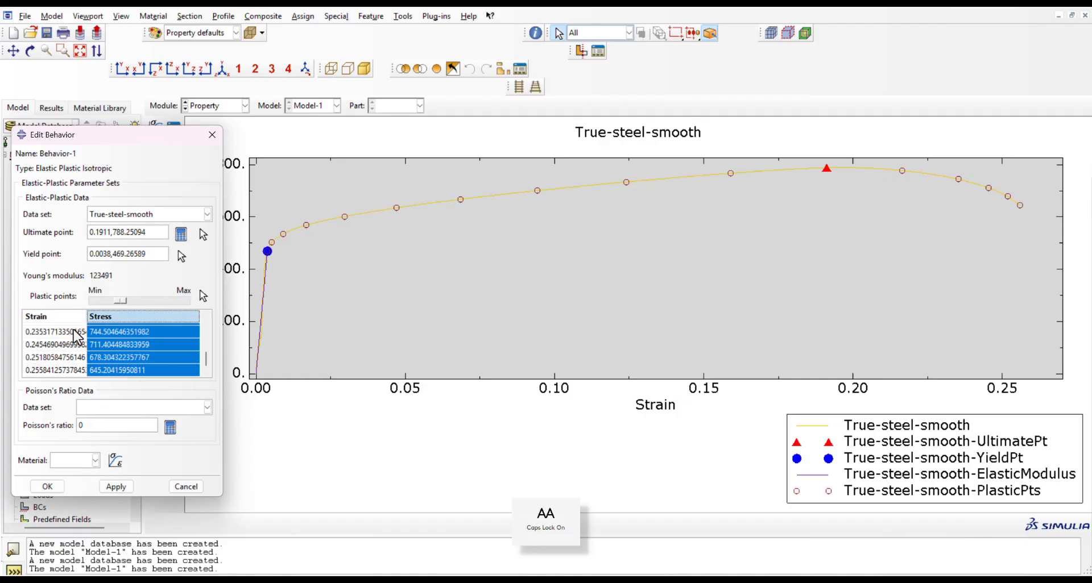
click(66, 333)
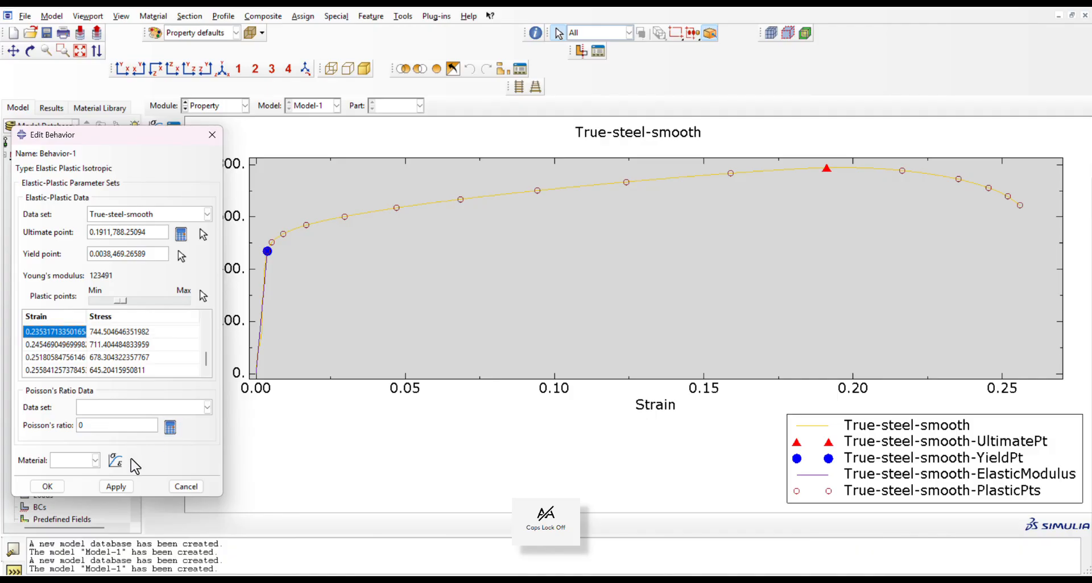
- Create an empty material named SteelEXP from the behavior definition as the target for the calibration
click(116, 460)
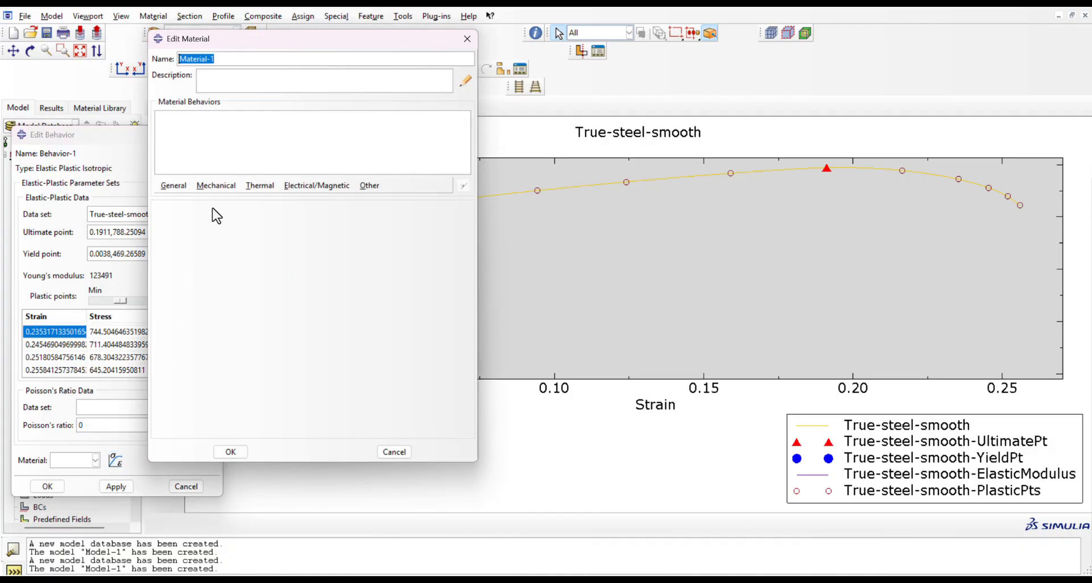
text(Steel)
text(EXP)
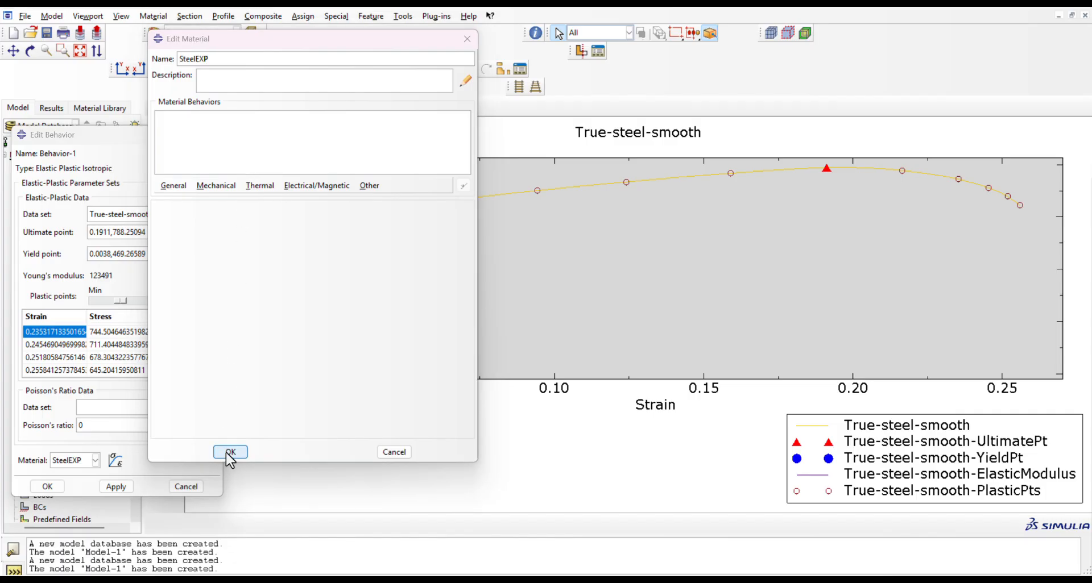
click(228, 452)
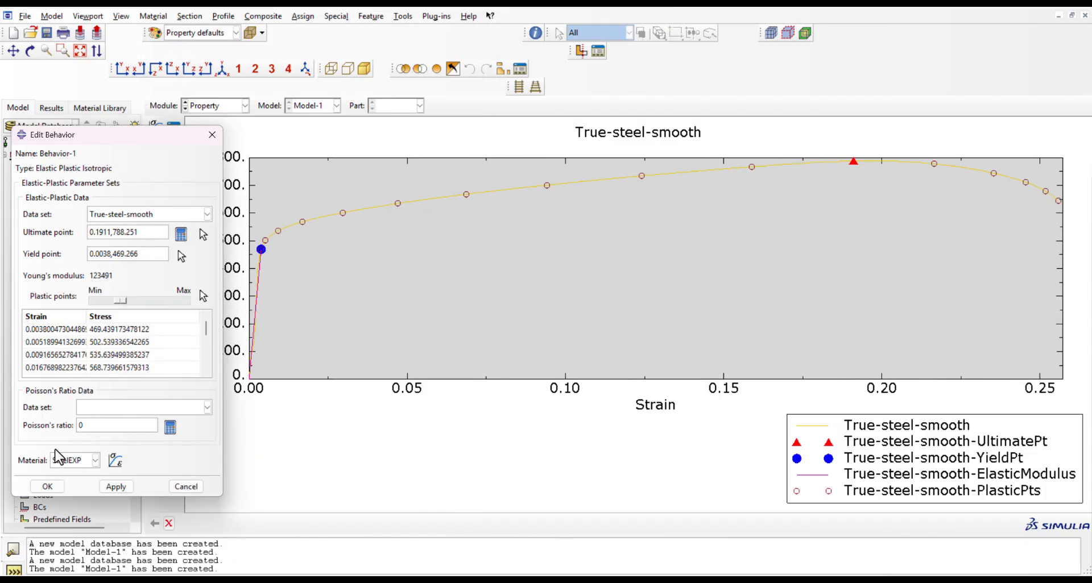
- Apply the calibrated elastic-plastic parameters to SteelEXP and finish editing the behavior
click(115, 488)
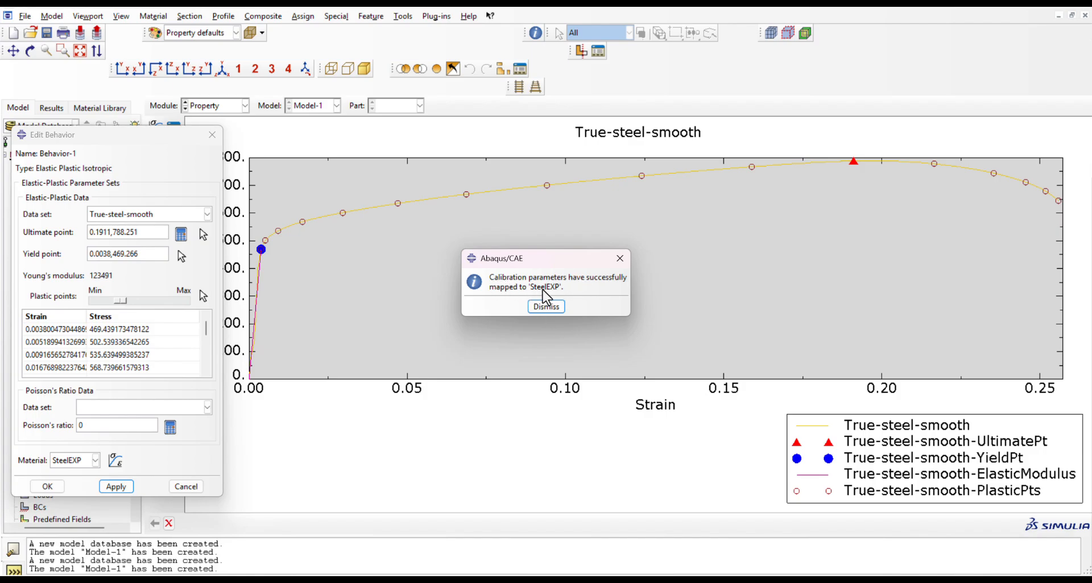
click(543, 307)
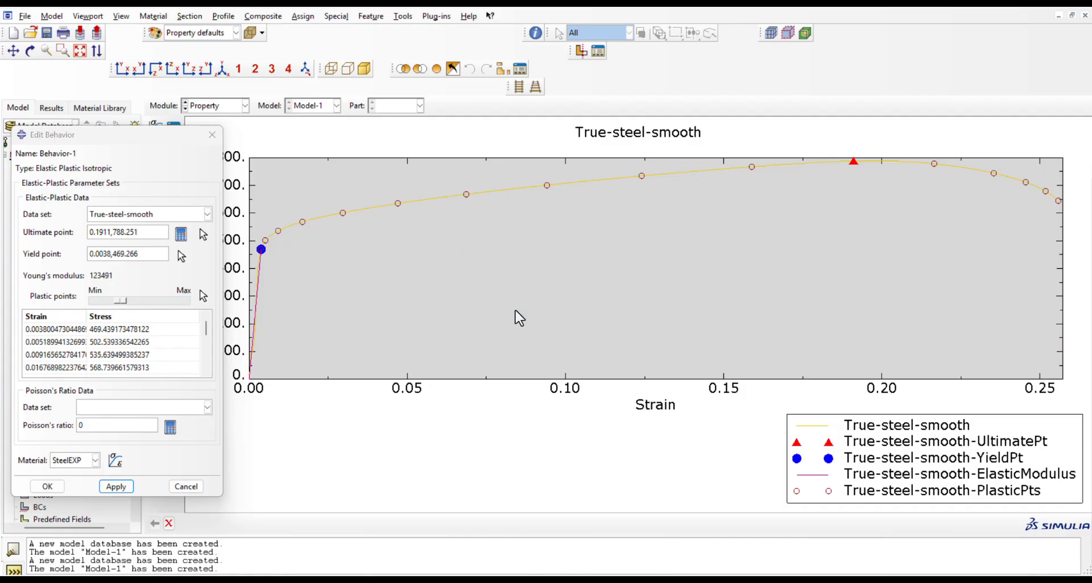
click(49, 486)
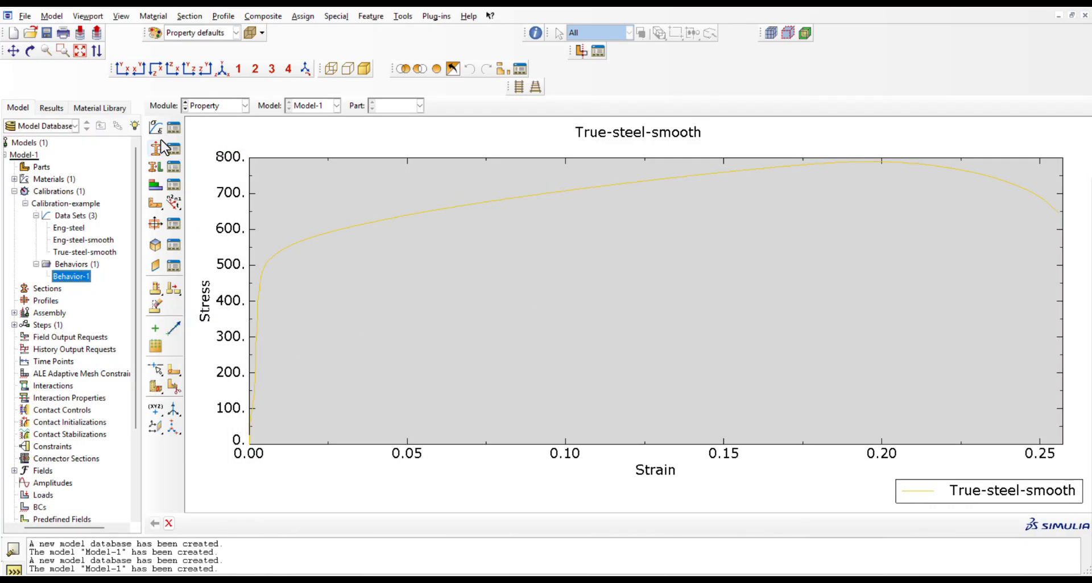
- Open the SteelEXP material definition and inspect its elastic data, moving the dialogs to uncover the stress-strain plot
click(173, 129)
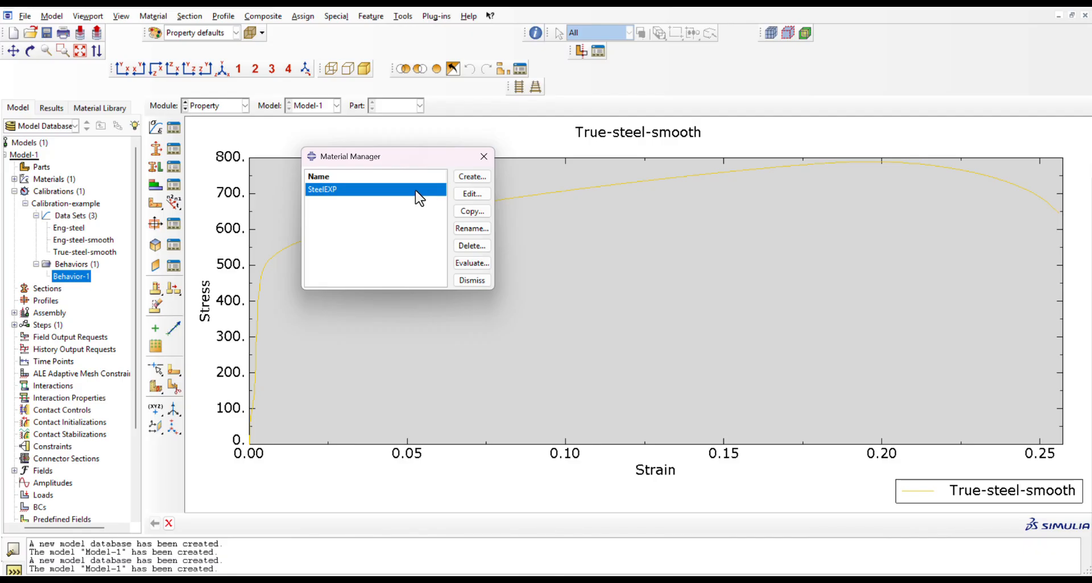
double_click(415, 189)
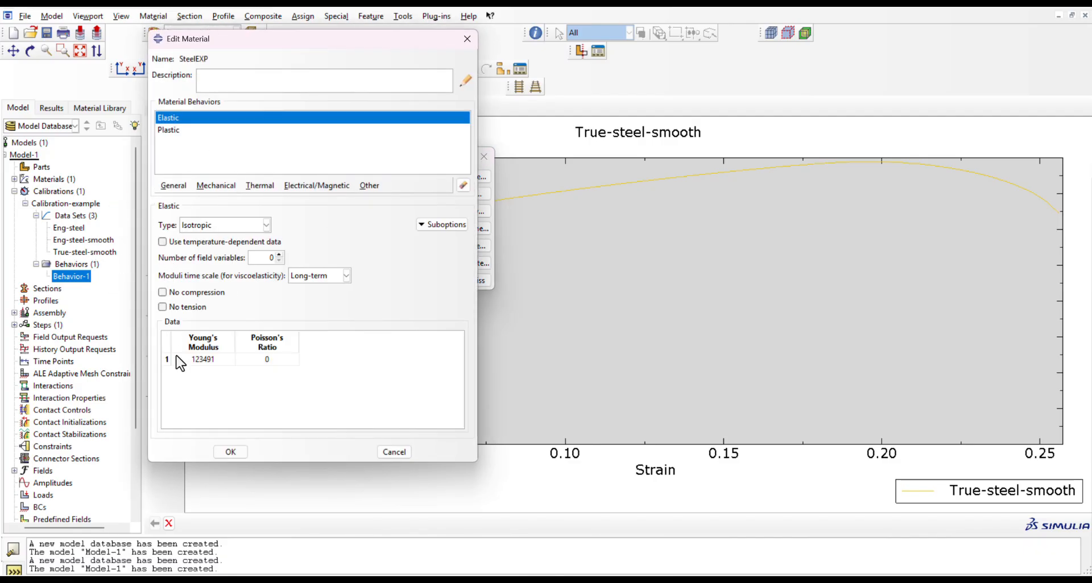
click(230, 360)
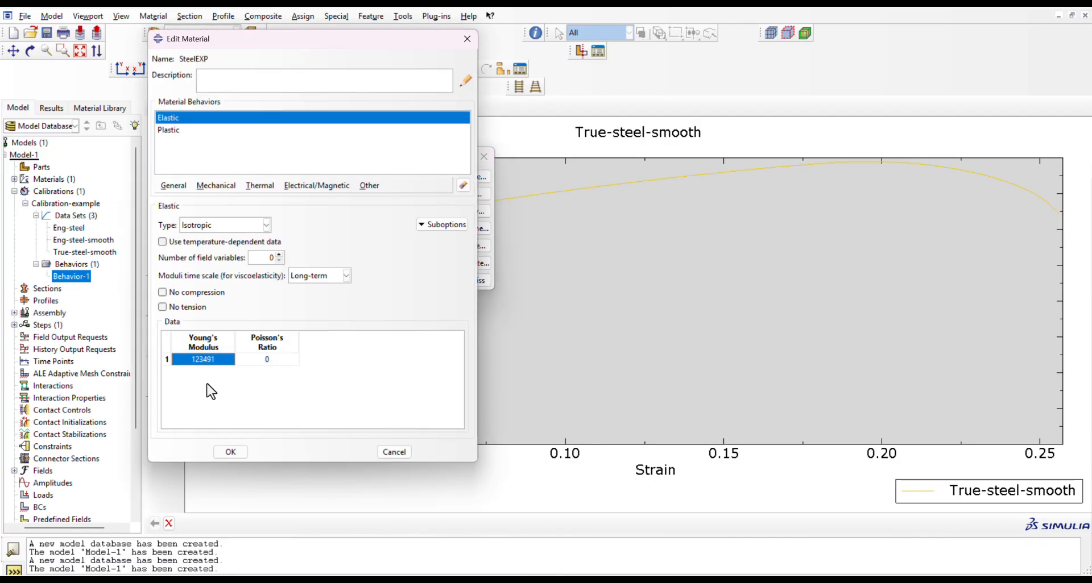
drag(298, 39, 143, 39)
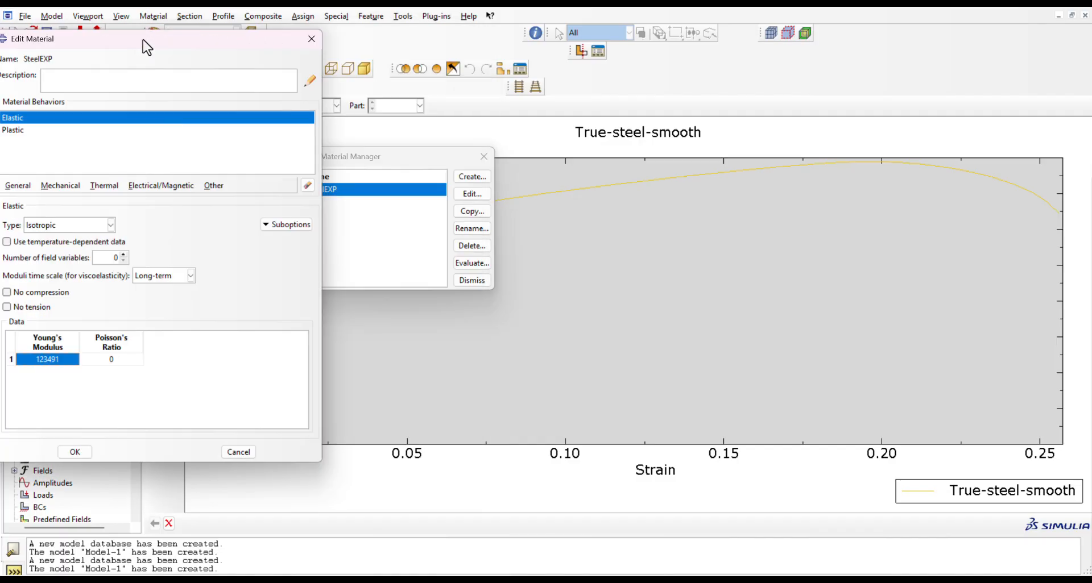
drag(387, 180, 636, 185)
drag(205, 40, 614, 58)
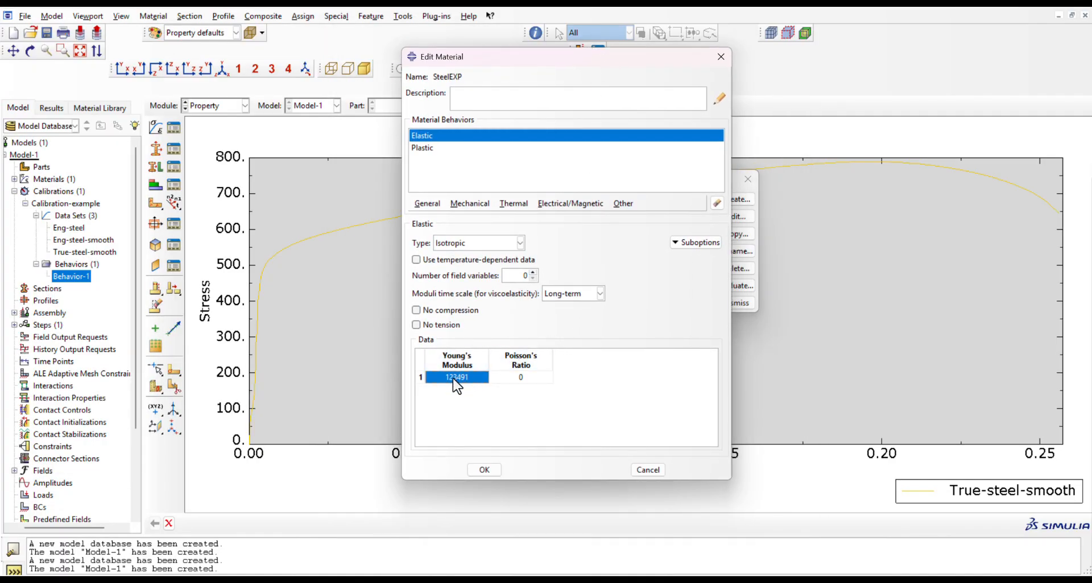
- Delete rows 12 to 15, the points with falling yield stress past the peak, from SteelEXP's plastic data
click(429, 148)
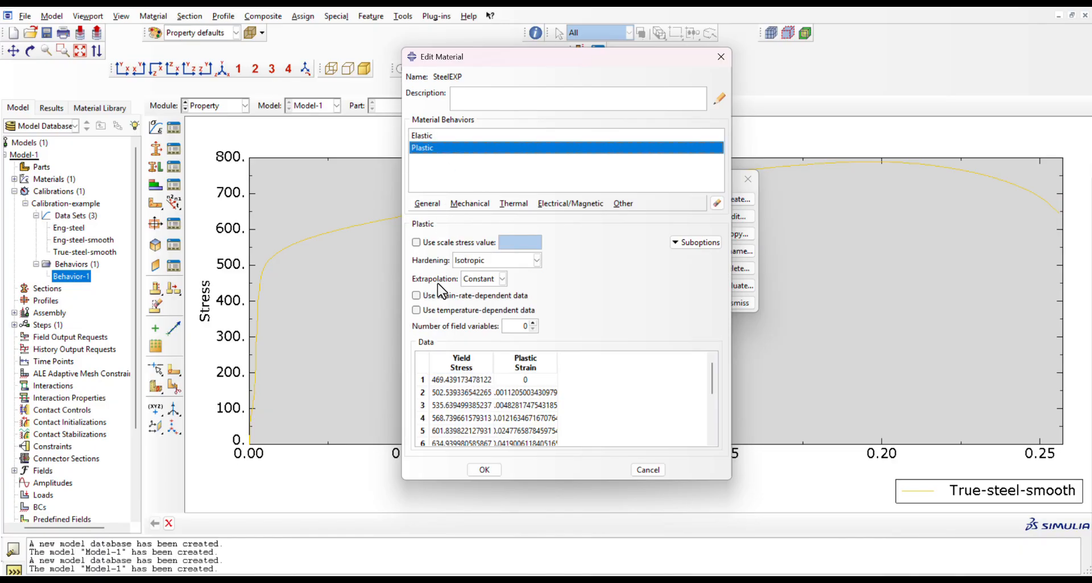
scroll(528, 412, down, 3)
scroll(490, 422, up, 2)
drag(468, 380, 513, 441)
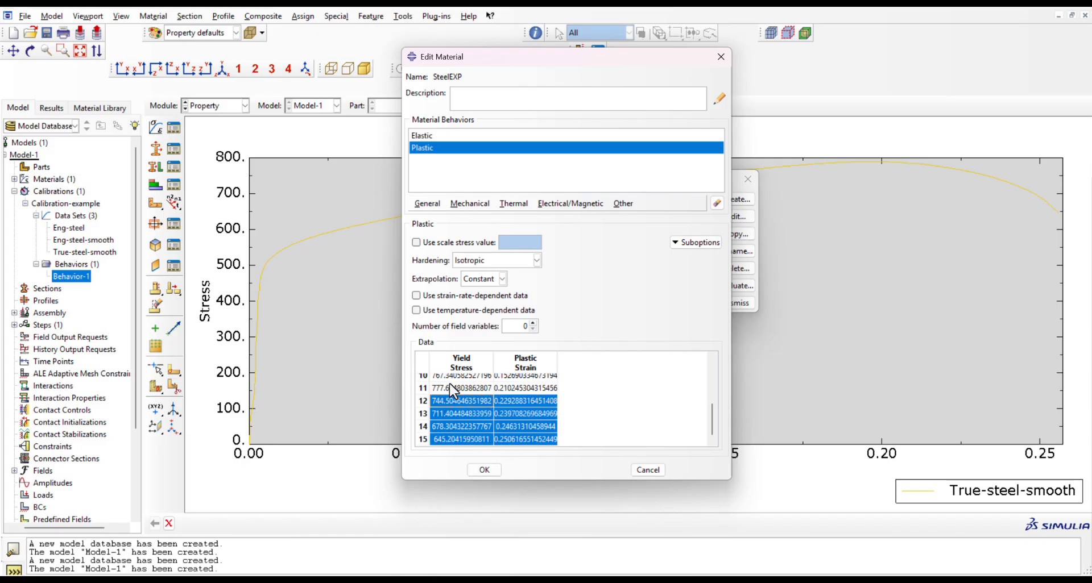
right_click(476, 427)
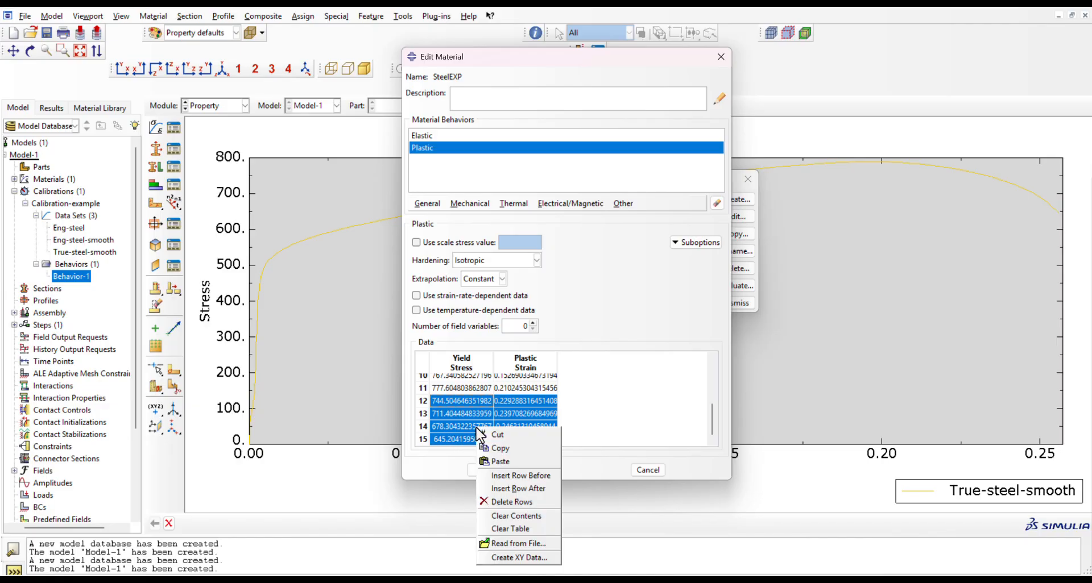
click(509, 501)
scroll(580, 414, up, 5)
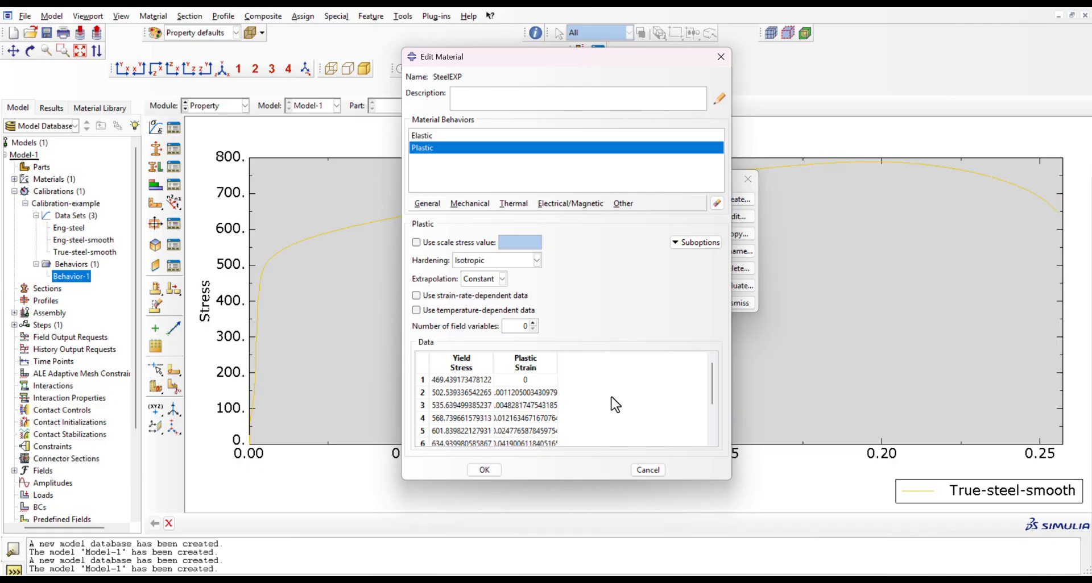
- Check the remaining yield stress and plastic strain rows in an enlarged dialog, and save SteelEXP, closing the material manager
drag(736, 479, 710, 537)
click(461, 363)
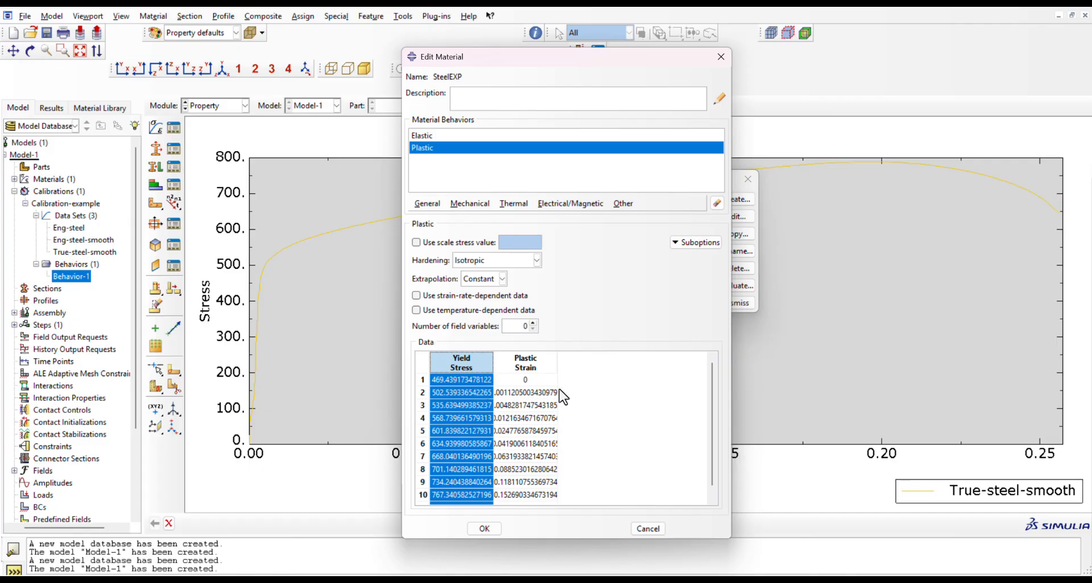
scroll(522, 397, down, 1)
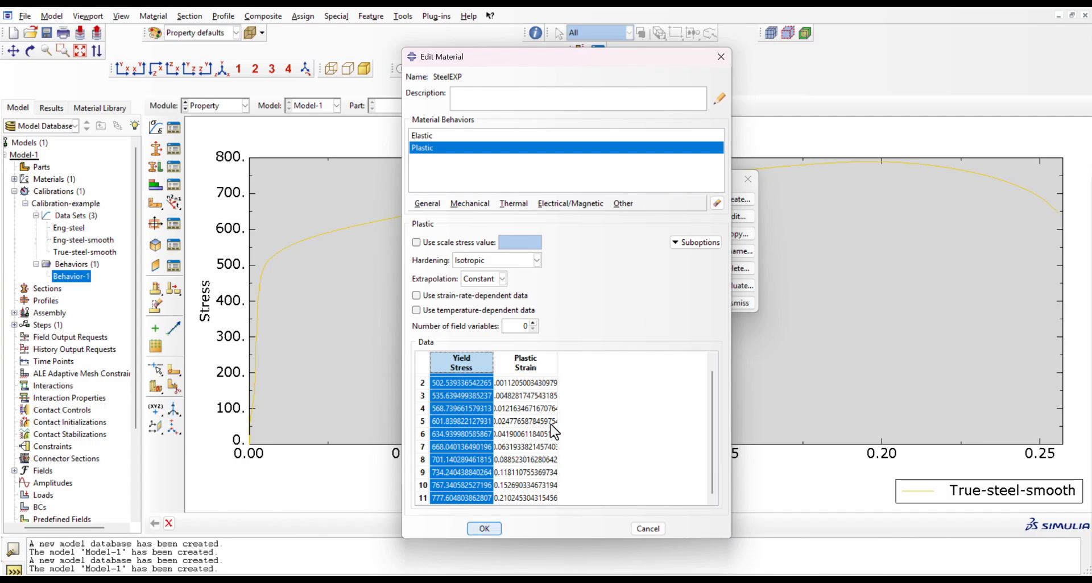
drag(493, 363, 501, 363)
click(484, 528)
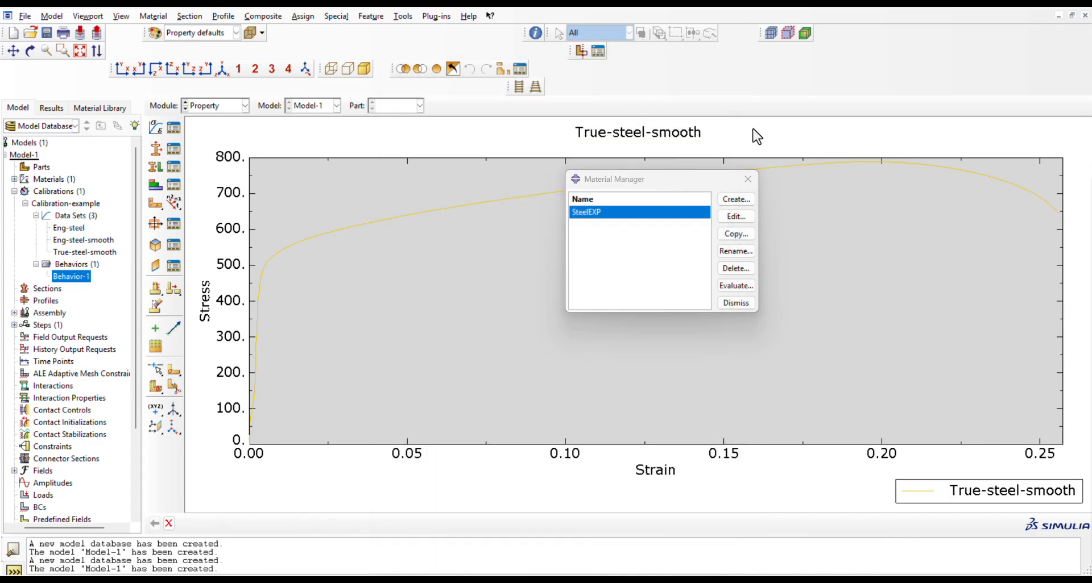
click(748, 180)
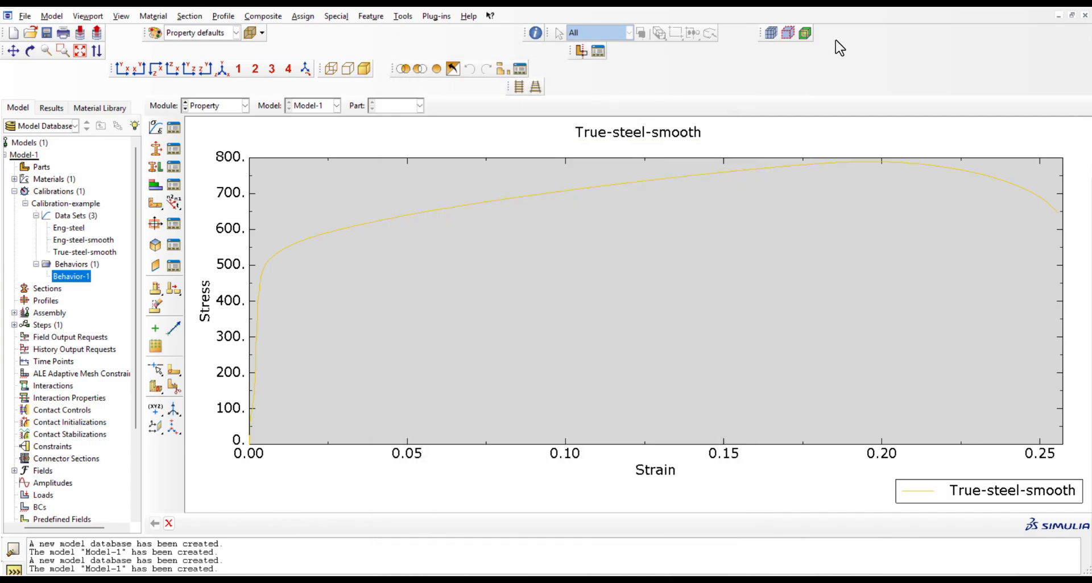